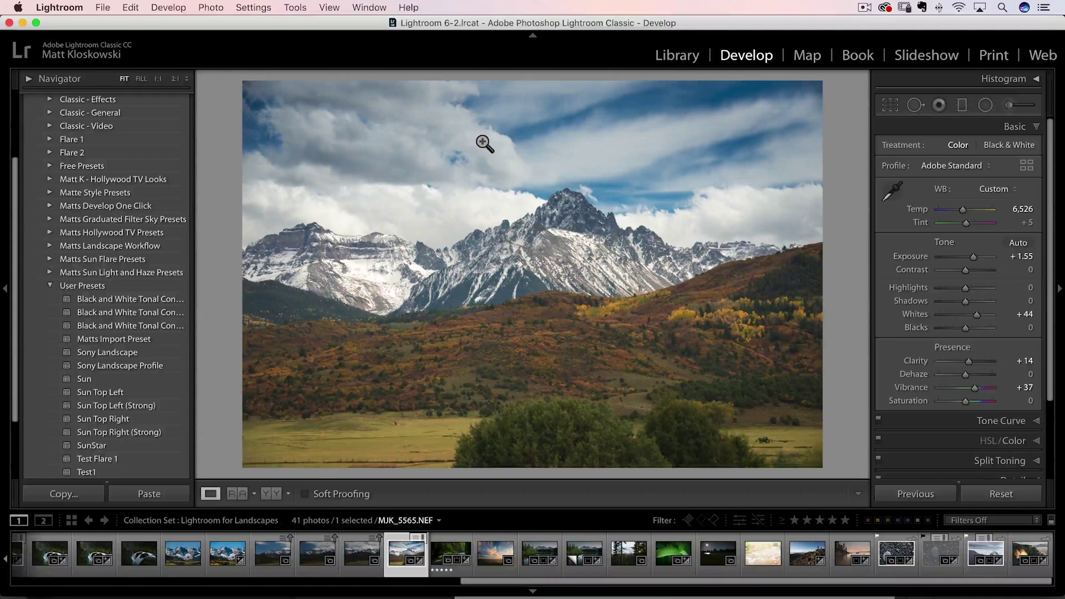
Scroll the Develop module's Presets panel up to the top of the list
scroll(92, 153, "up", 5)
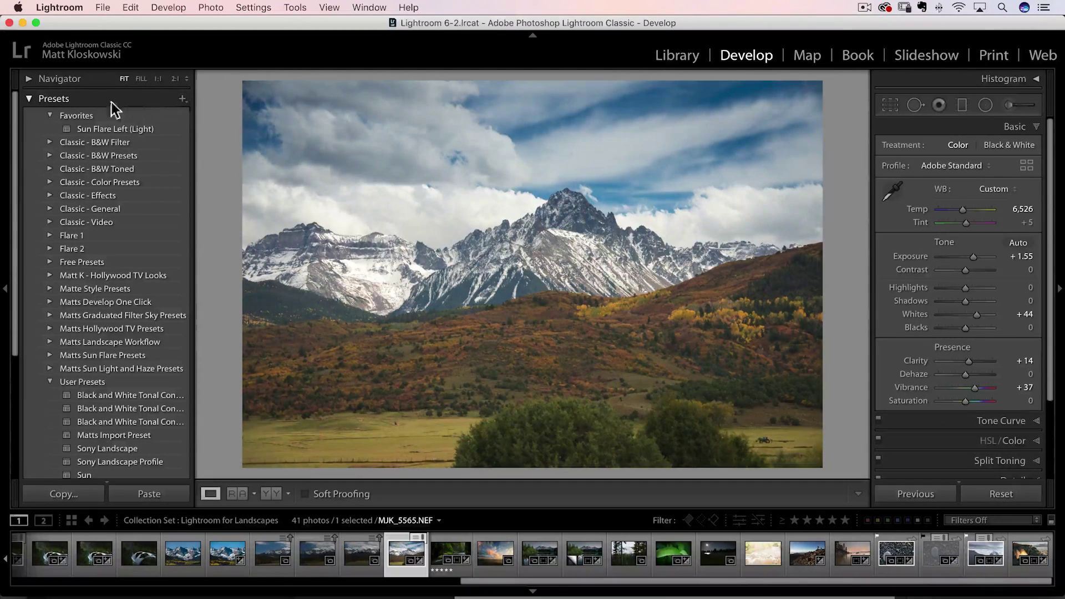
Bring up the Manage Presets dialog and look through its list of preset groups
left_click(183, 100)
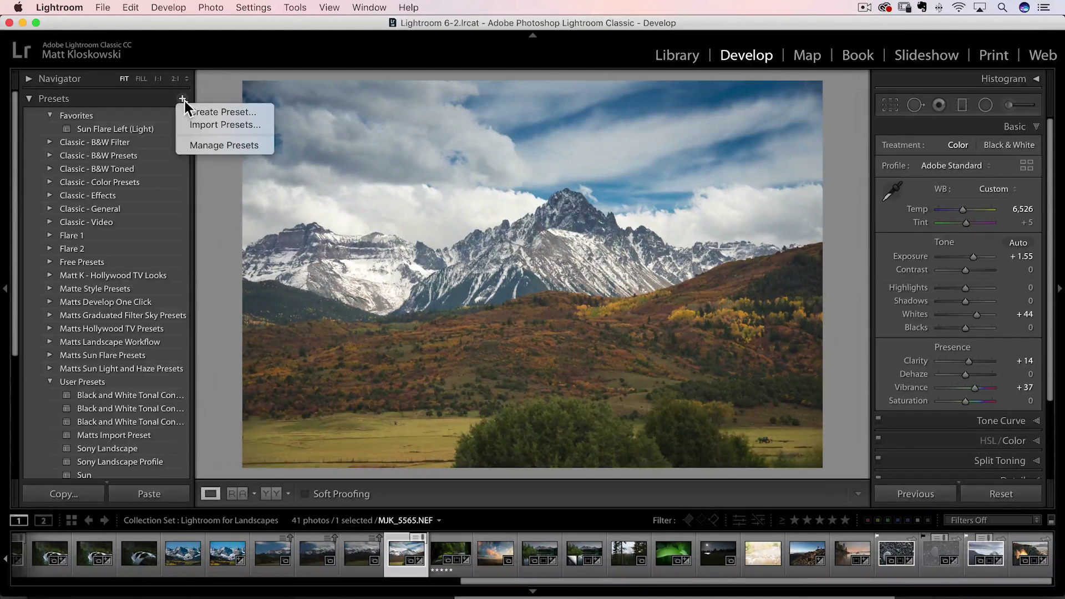
left_click(213, 144)
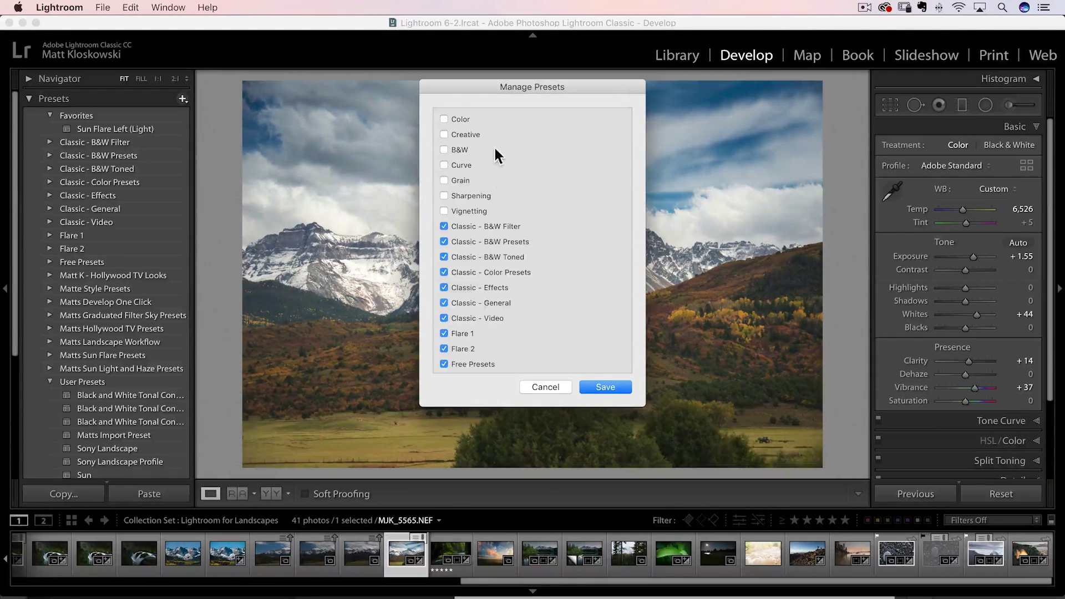
scroll(468, 270, "down", 5)
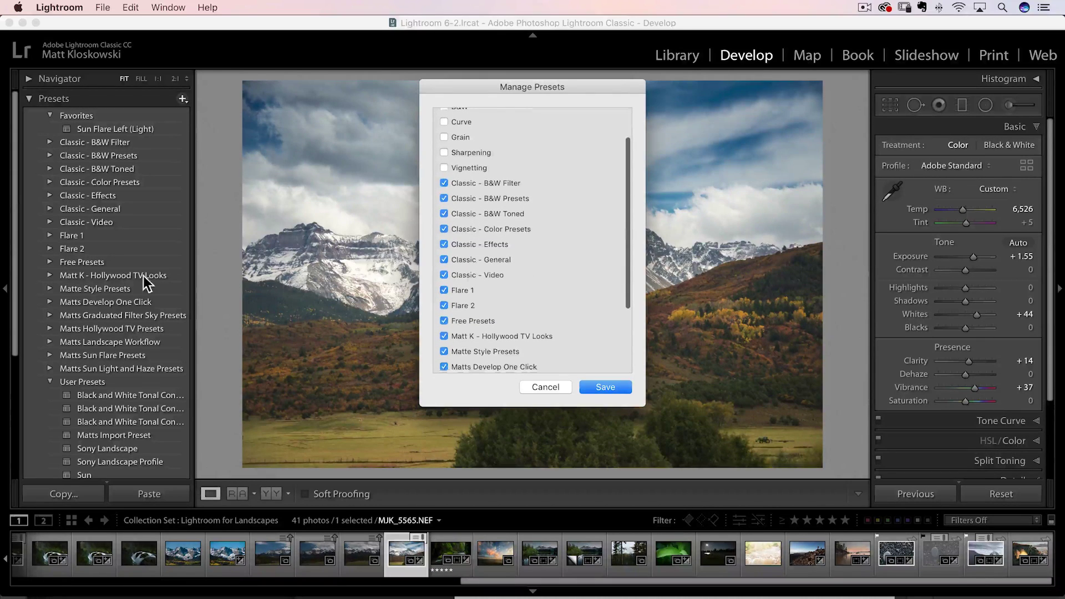
scroll(492, 258, "up", 5)
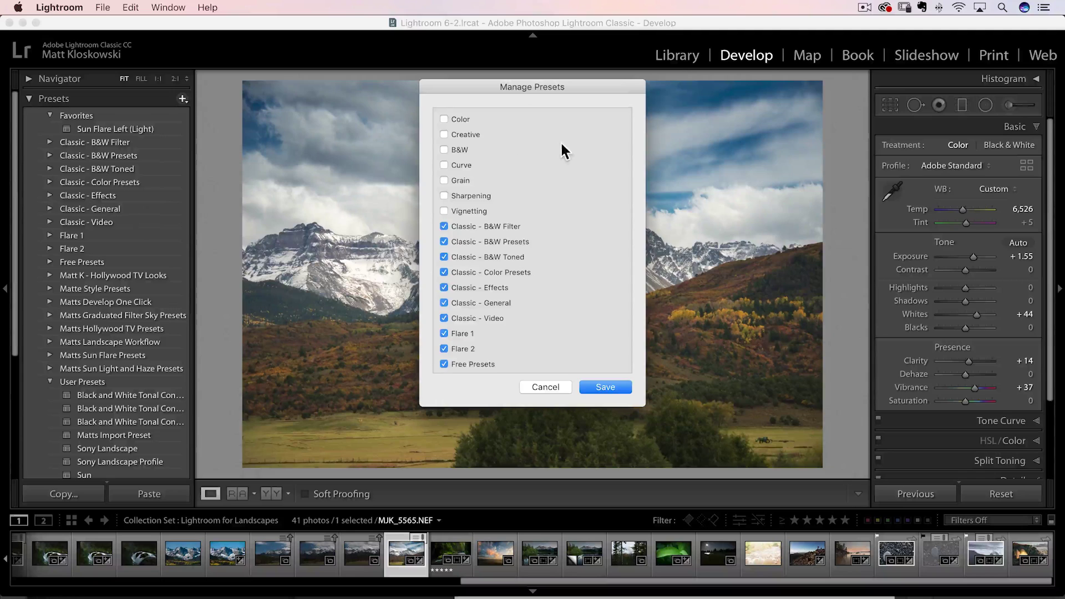
scroll(561, 143, "down", 5)
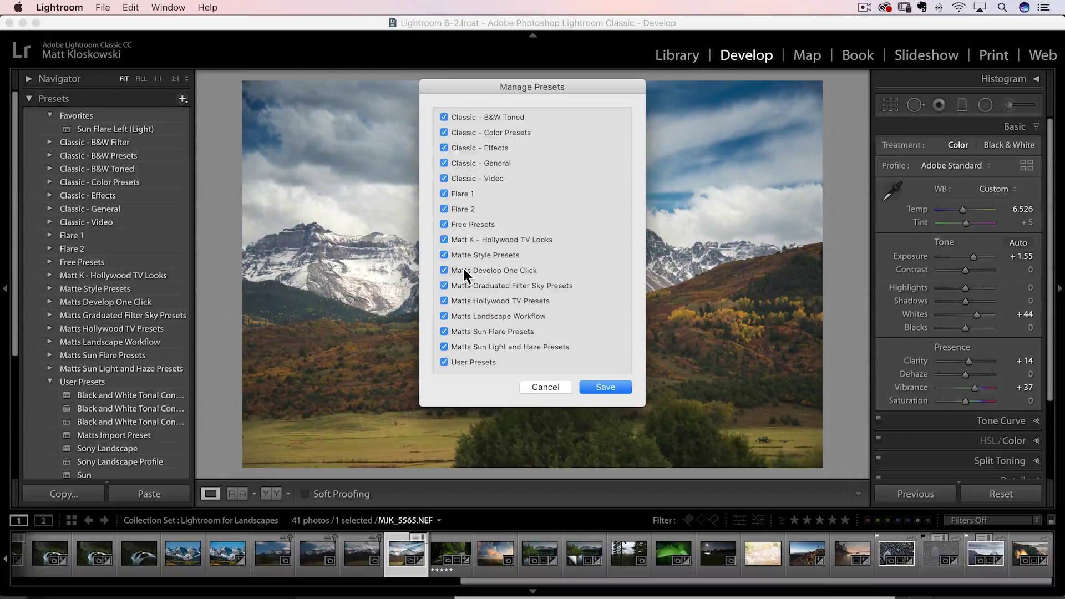
scroll(463, 266, "down", 1)
scroll(461, 265, "up", 1)
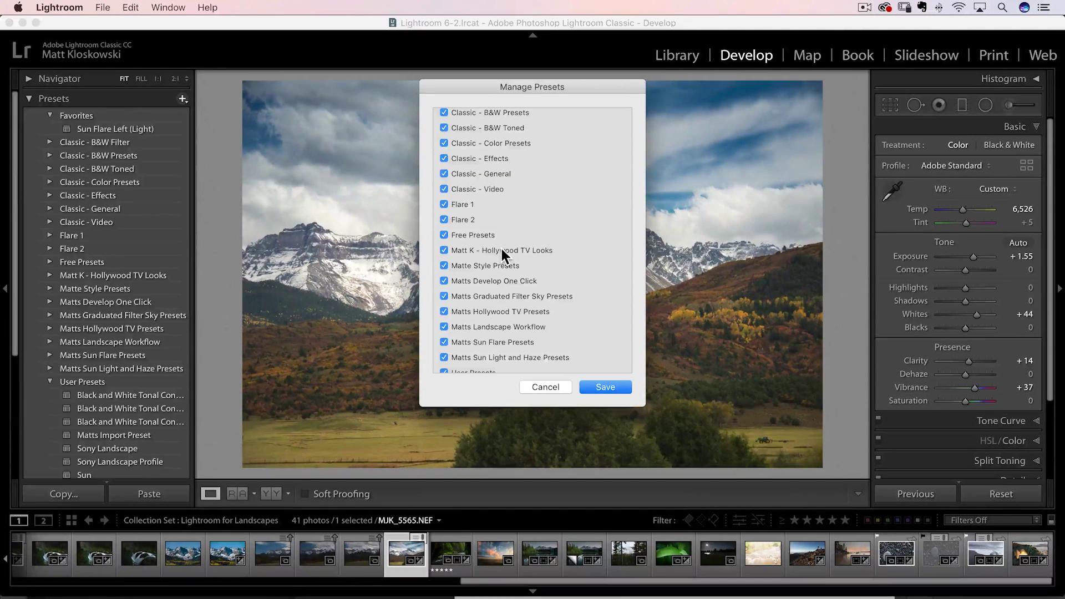
scroll(502, 249, "up", 3)
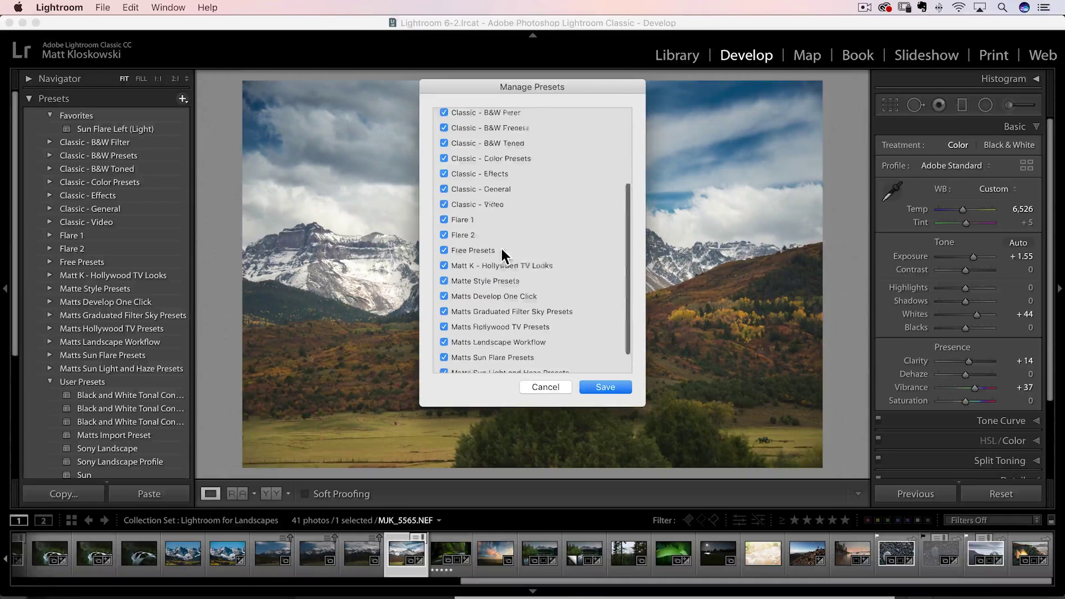
Untick the seven Classic groups, B&W Filter through Video, and save the change
left_click(443, 158)
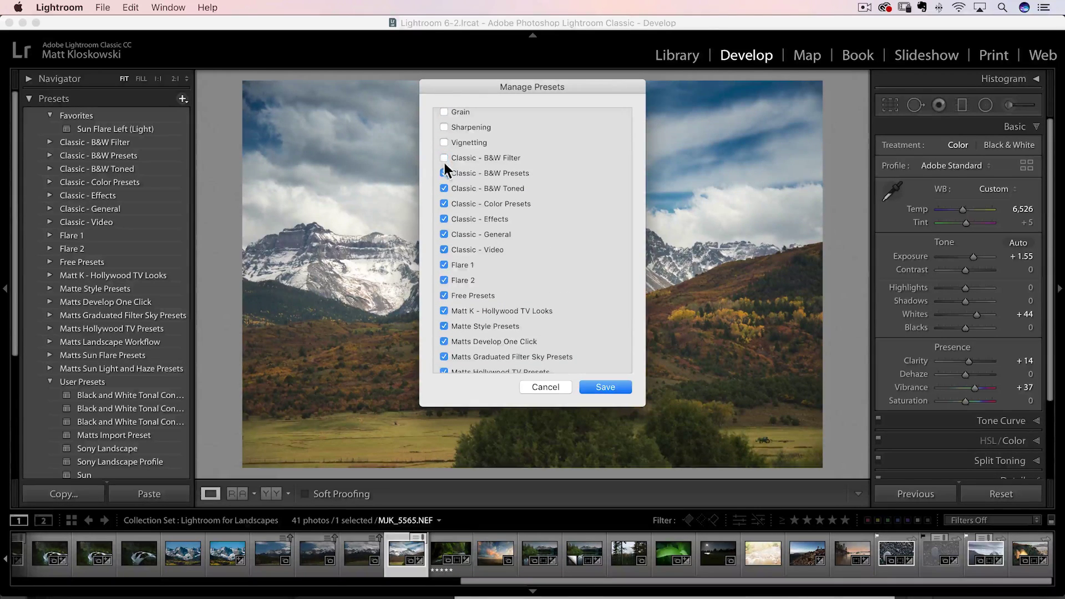
left_click(444, 172)
left_click(445, 188)
left_click(444, 203)
left_click(444, 219)
left_click(444, 234)
left_click(444, 249)
left_click(605, 388)
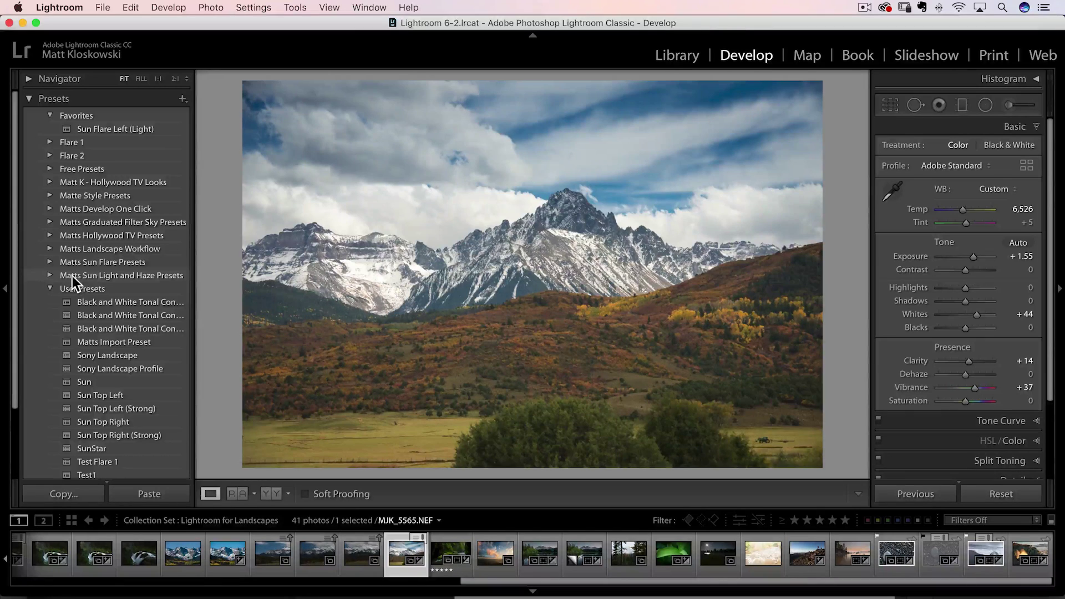
Recheck Manage Presets to confirm the Classic groups stay hidden, then cancel without changes
left_click(183, 99)
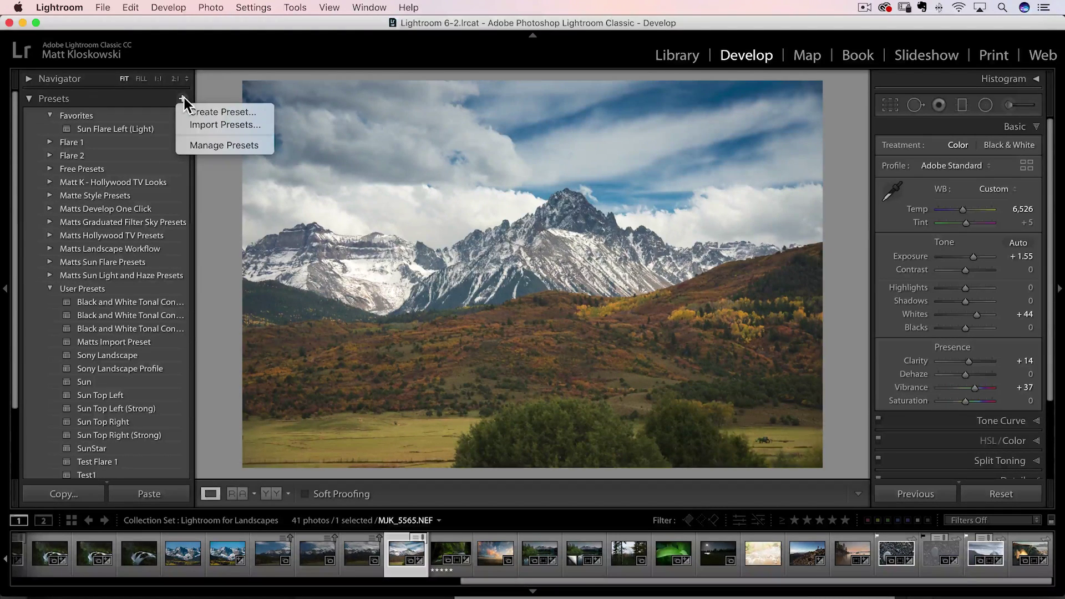
left_click(217, 146)
scroll(486, 224, "down", 3)
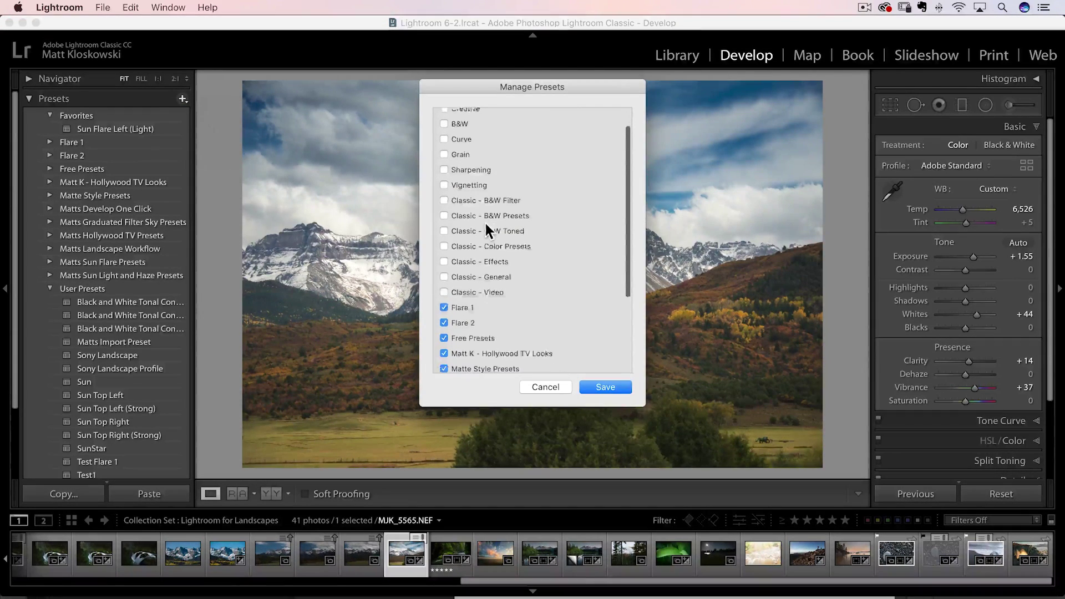
left_click(549, 385)
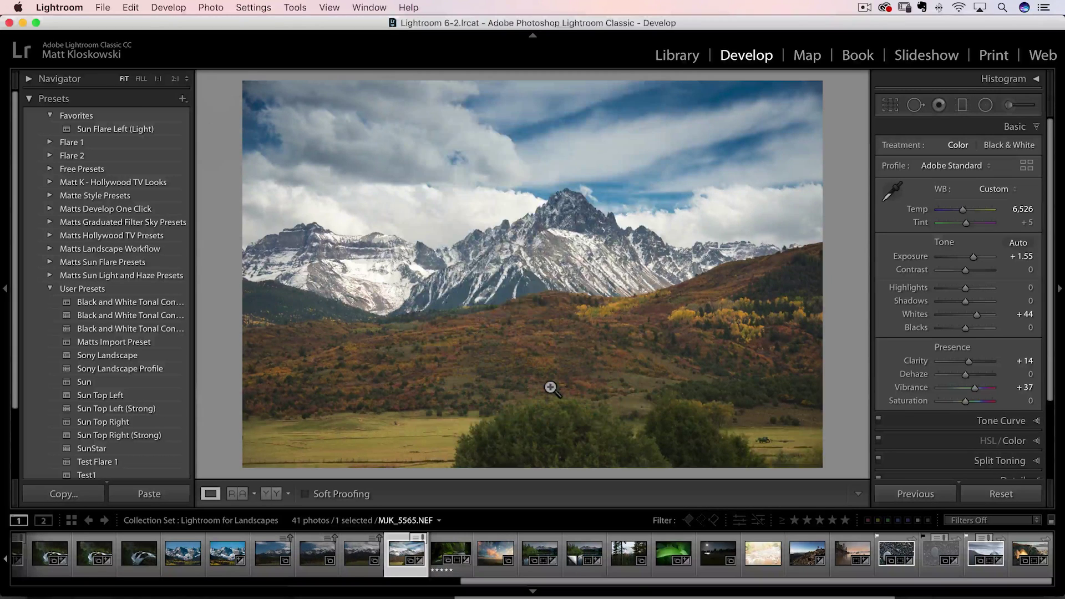
In the Profile Browser, collapse Artistic and Matt K - 4 Seasons, then cancel Manage Profiles
left_click(1025, 164)
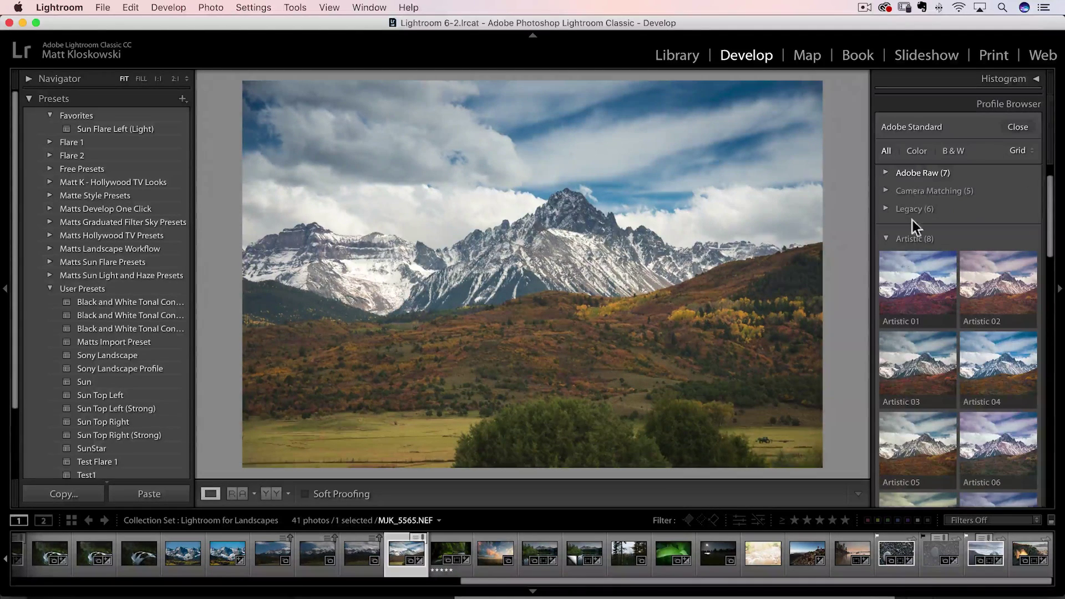
left_click(885, 239)
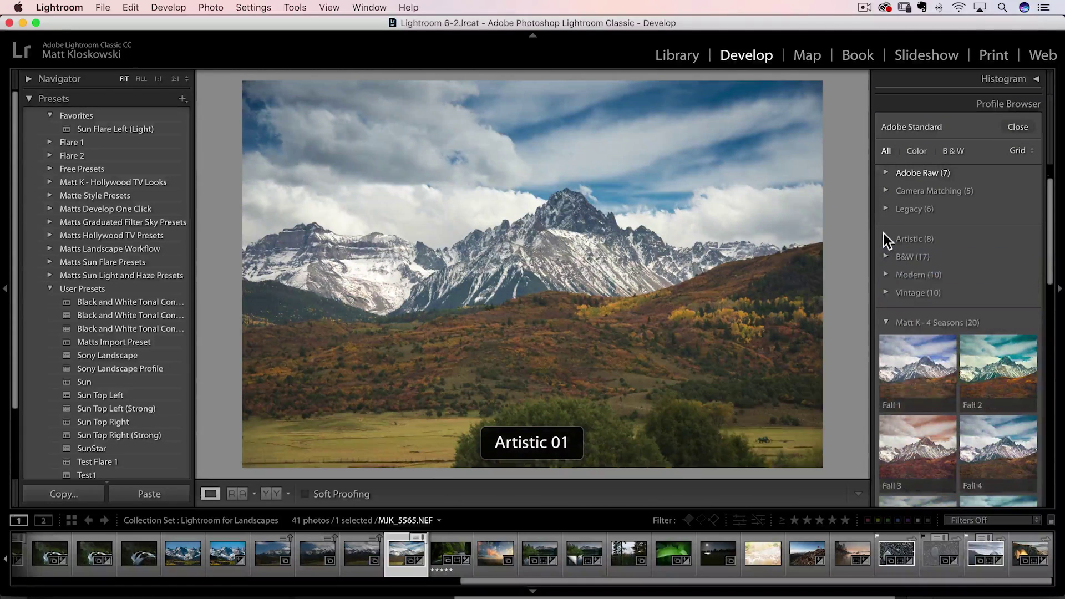
left_click(888, 325)
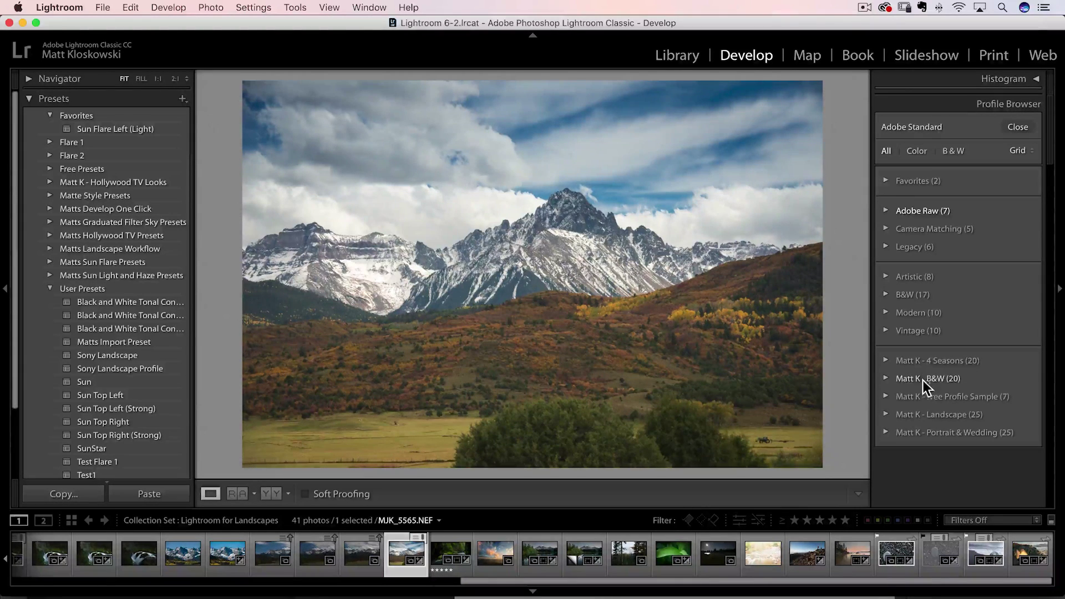
right_click(932, 364)
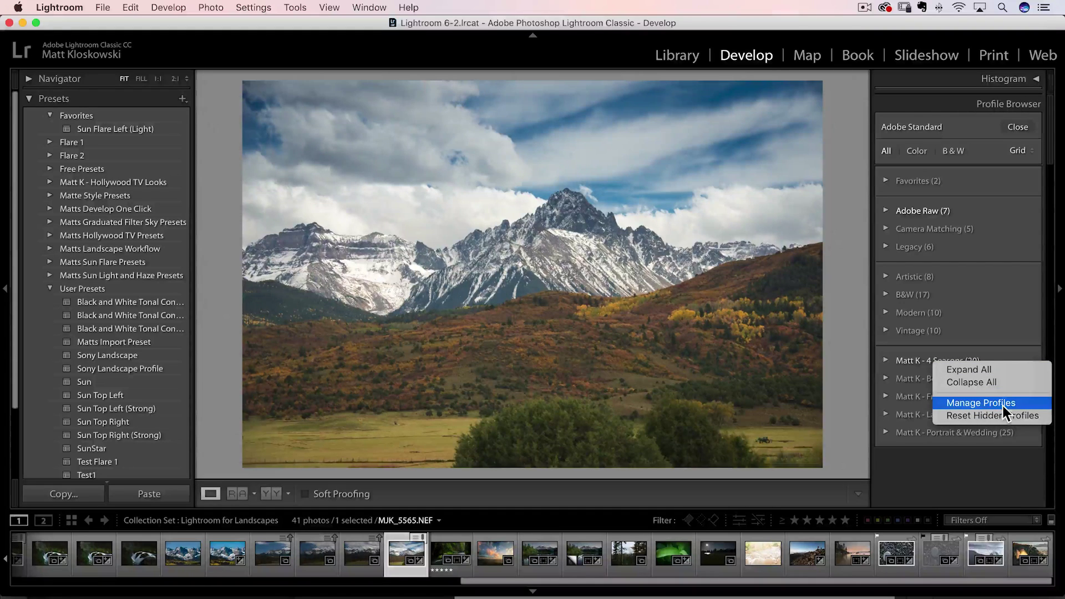
left_click(1030, 405)
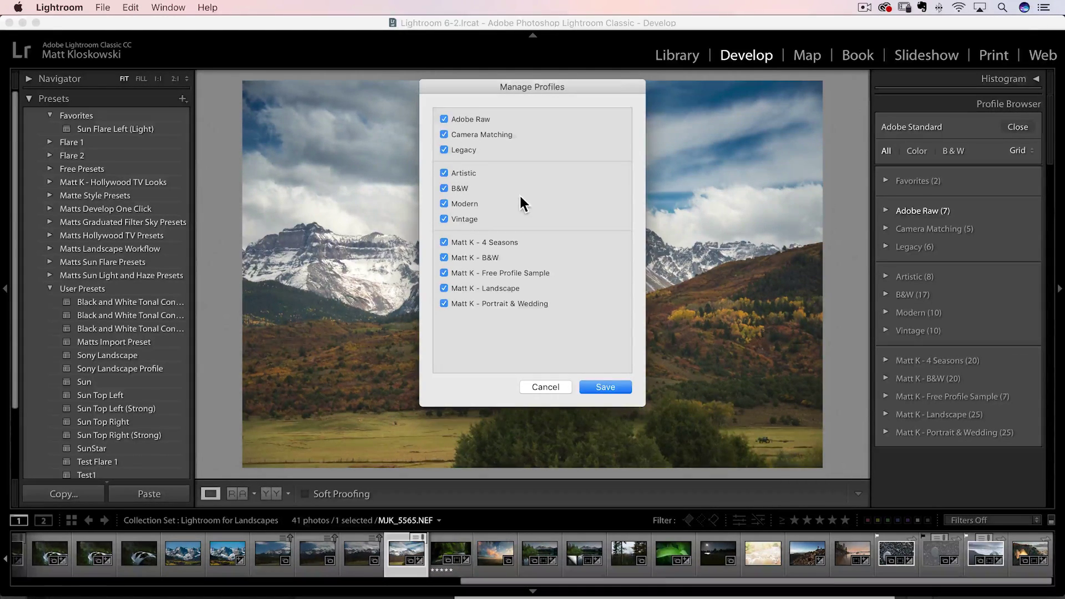
left_click(536, 391)
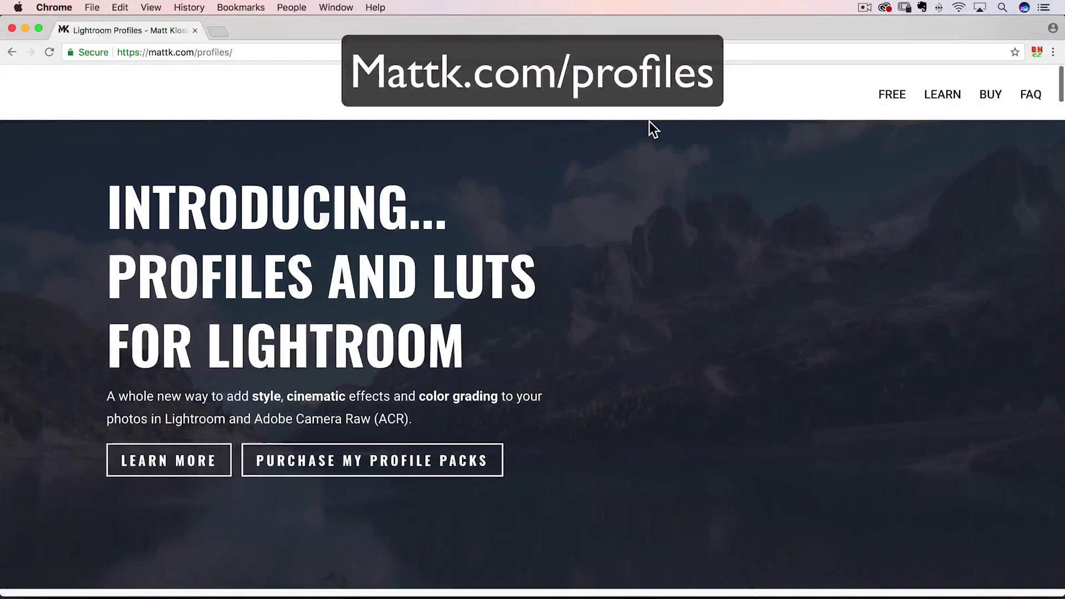
Scroll down mattk.com/profiles past the text to the before/after example landscape photos
scroll(650, 127, "down", 3)
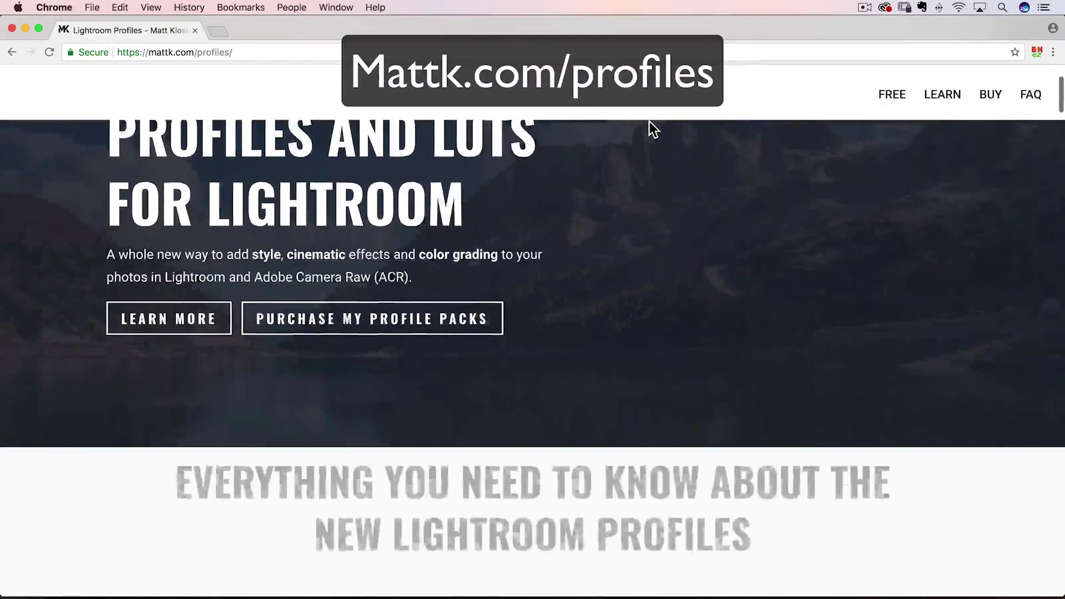
scroll(649, 122, "down", 3)
scroll(649, 121, "down", 5)
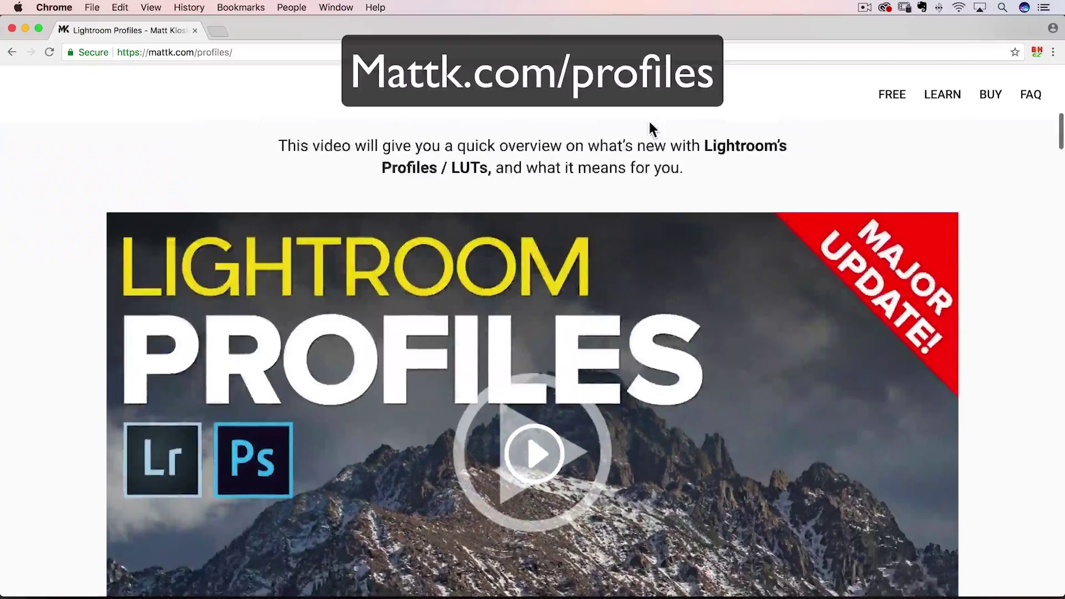
scroll(650, 124, "down", 10)
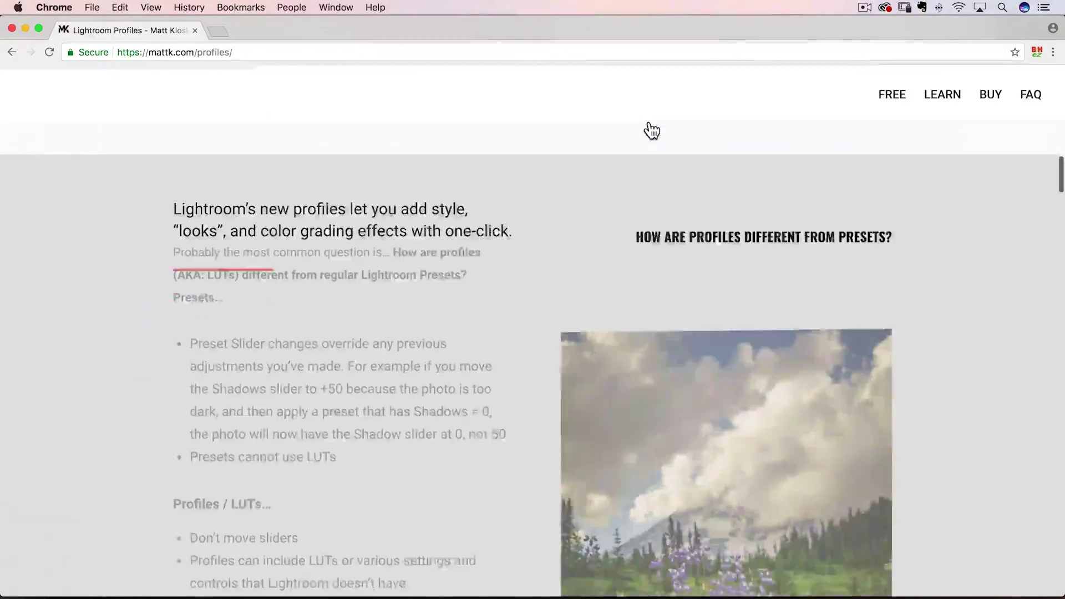
scroll(649, 128, "down", 2)
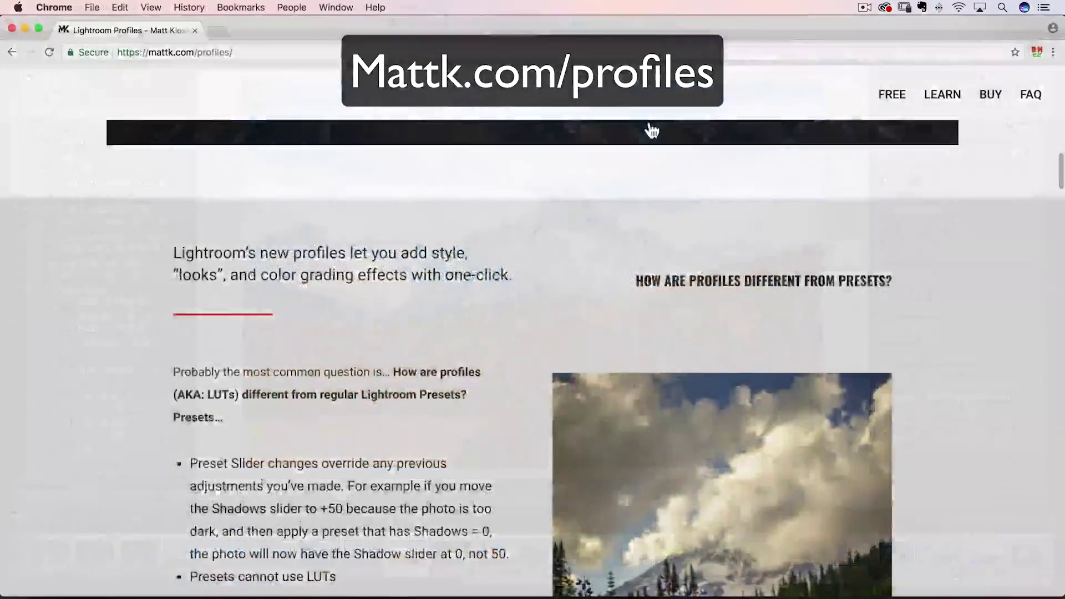
scroll(652, 131, "down", 10)
scroll(652, 130, "down", 15)
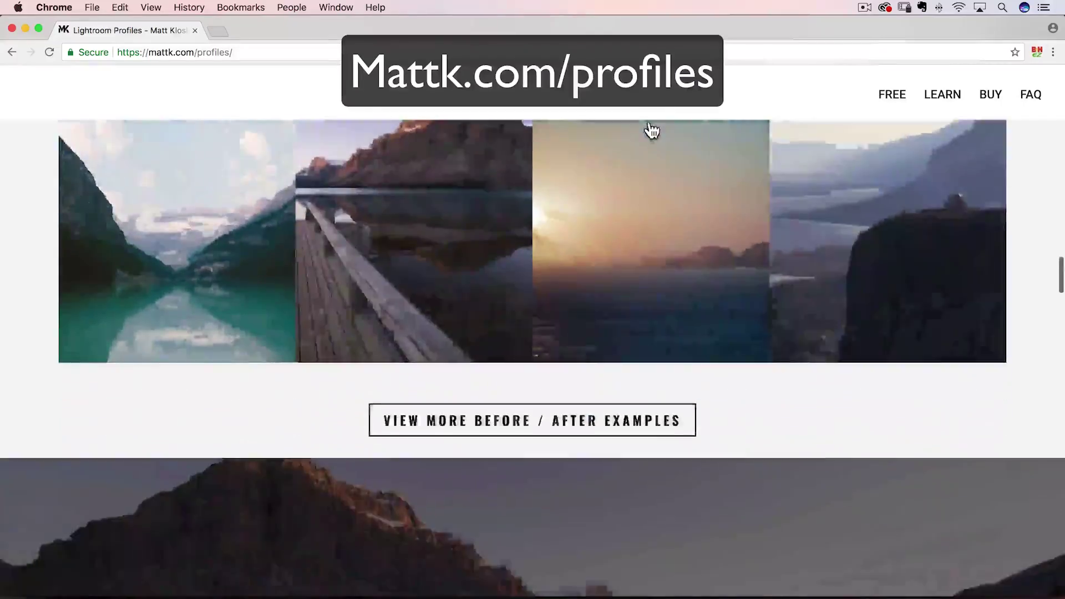
scroll(652, 131, "down", 2)
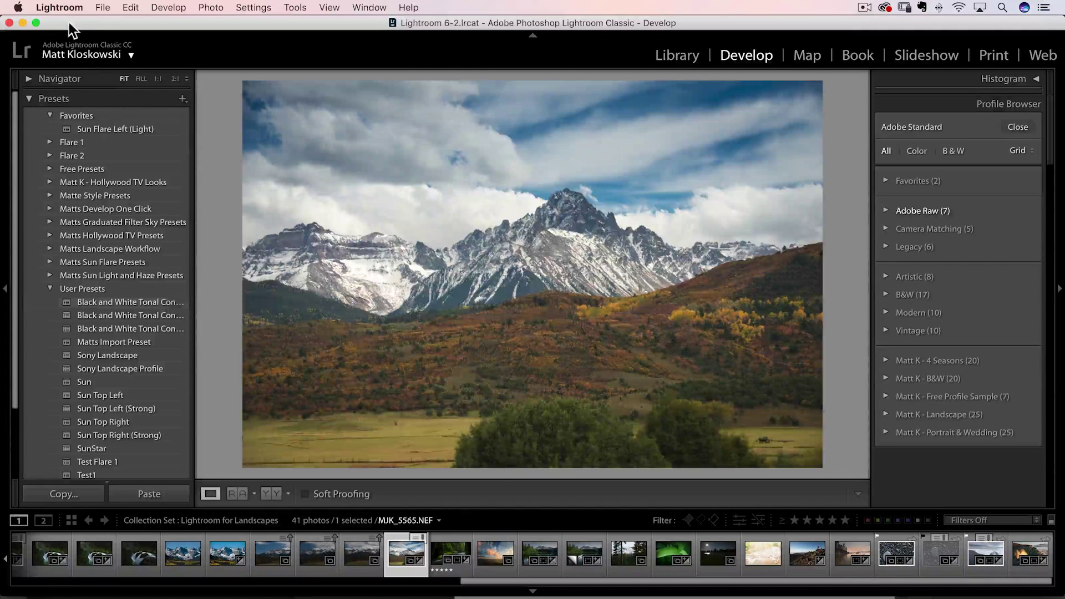
Turn off 'Enable hover preview of presets in Loupe' in the Performance preferences
left_click(65, 10)
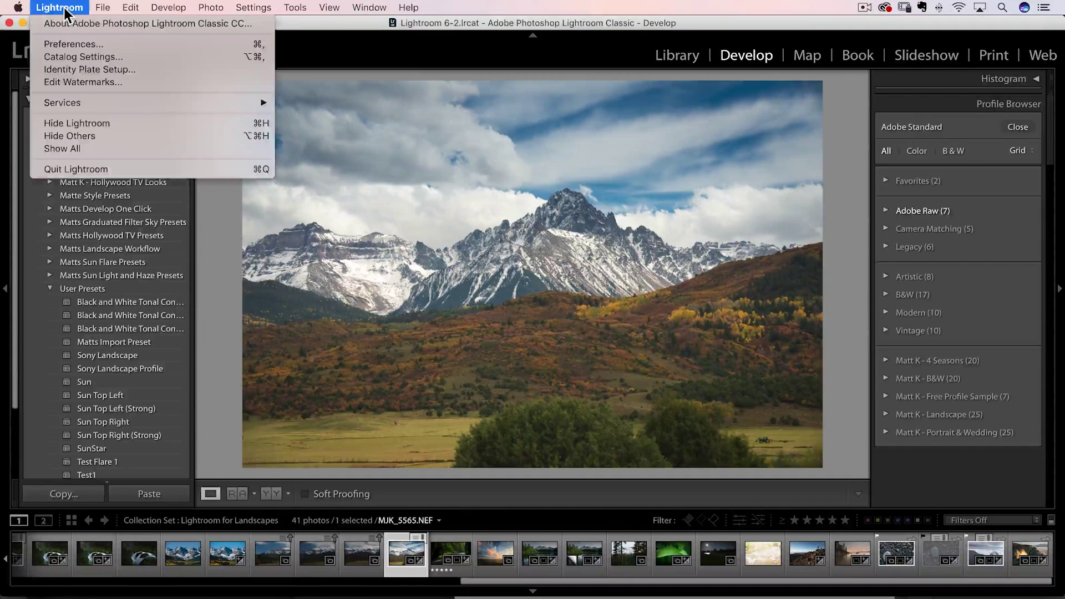
left_click(150, 44)
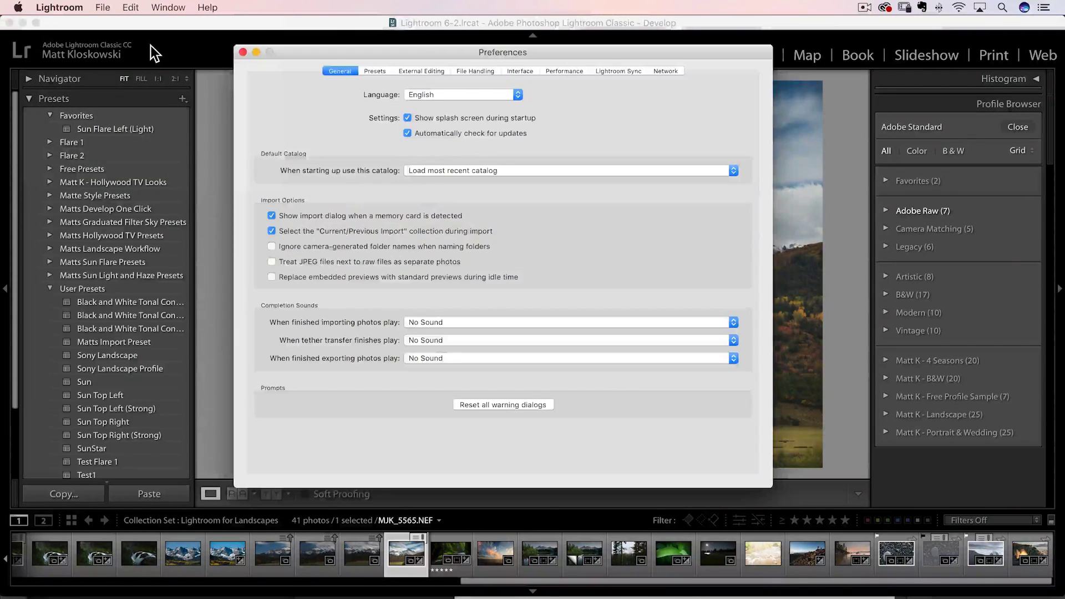
left_click(561, 70)
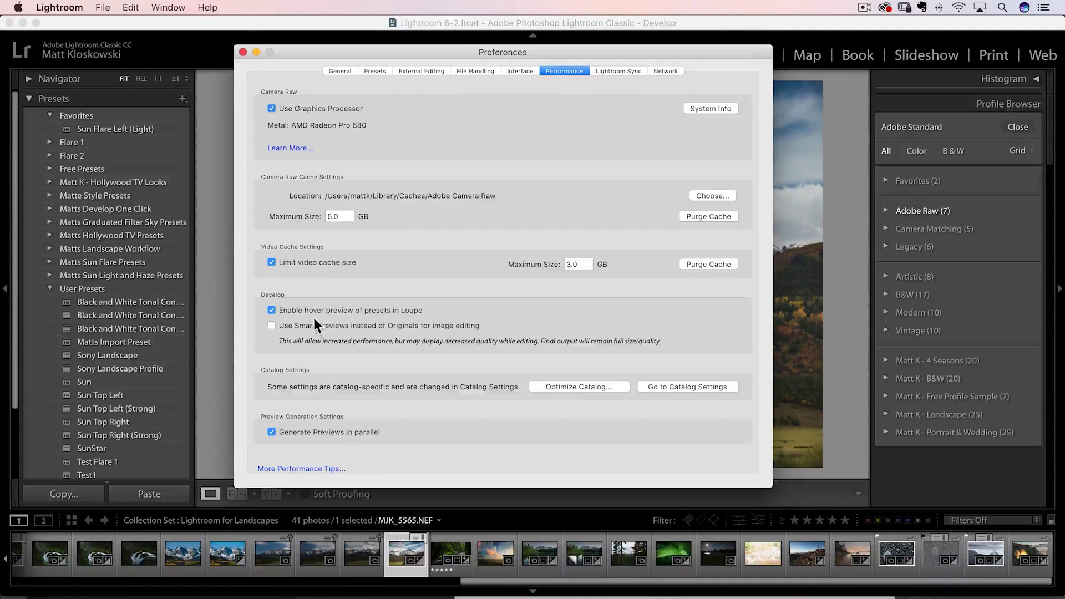
left_click(271, 310)
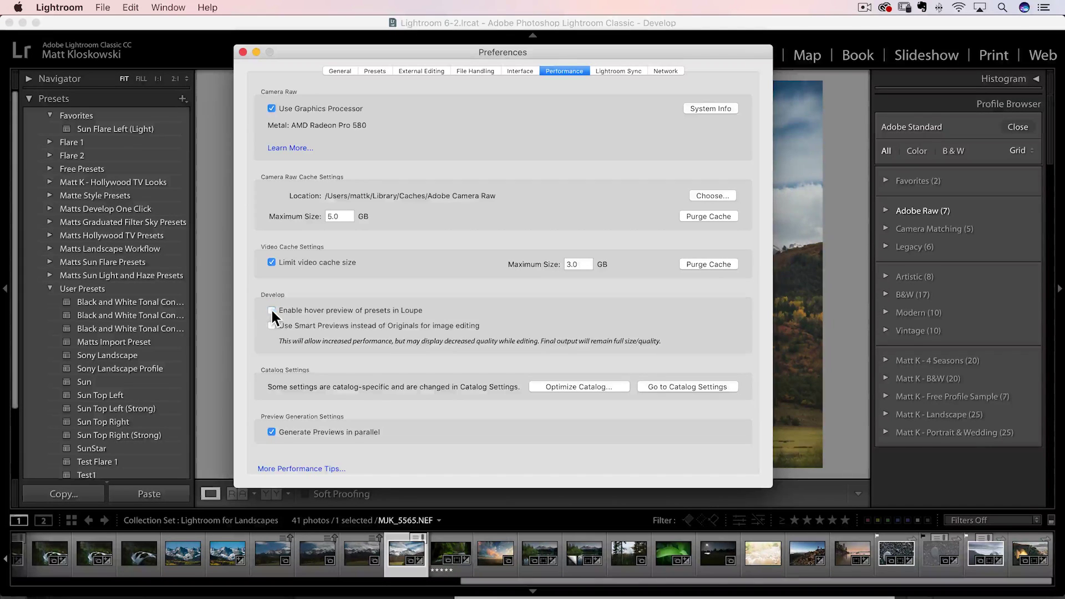
left_click(243, 52)
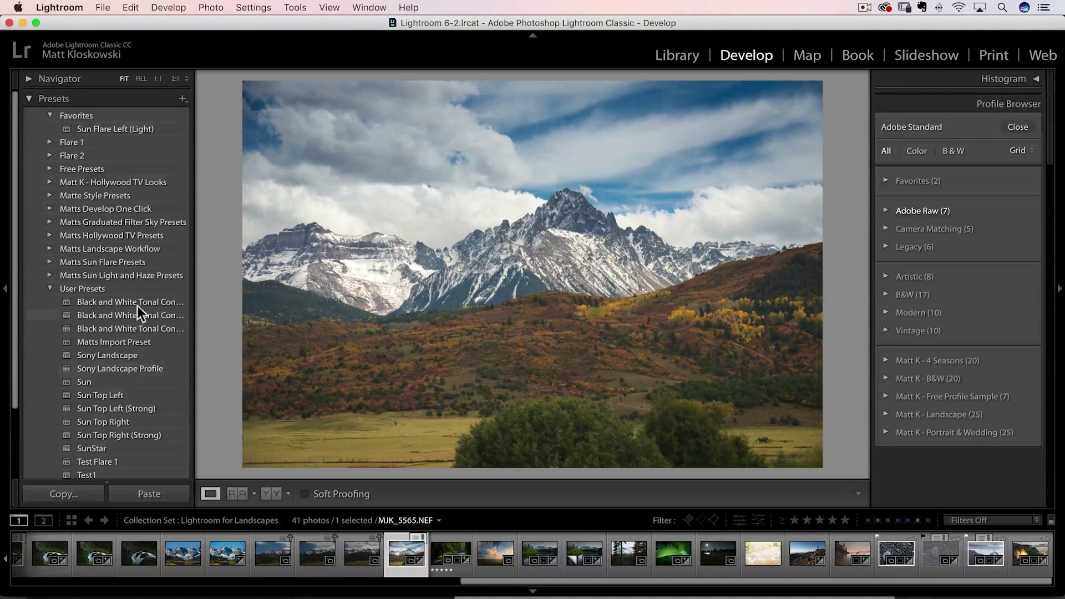
Turn 'Enable hover preview of presets in Loupe' back on in the Performance preferences
left_click(59, 7)
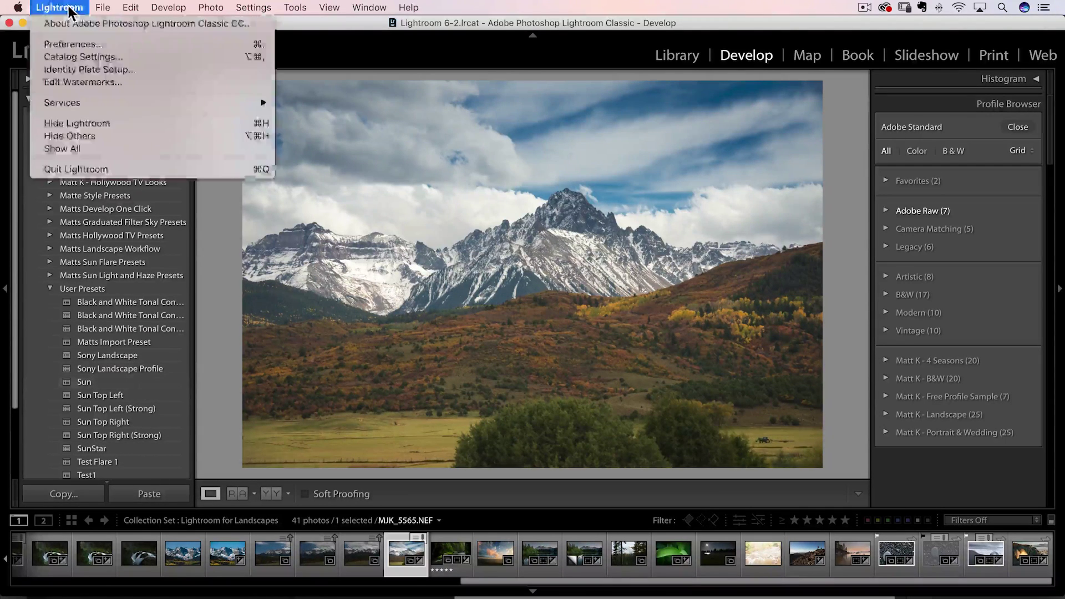
left_click(69, 44)
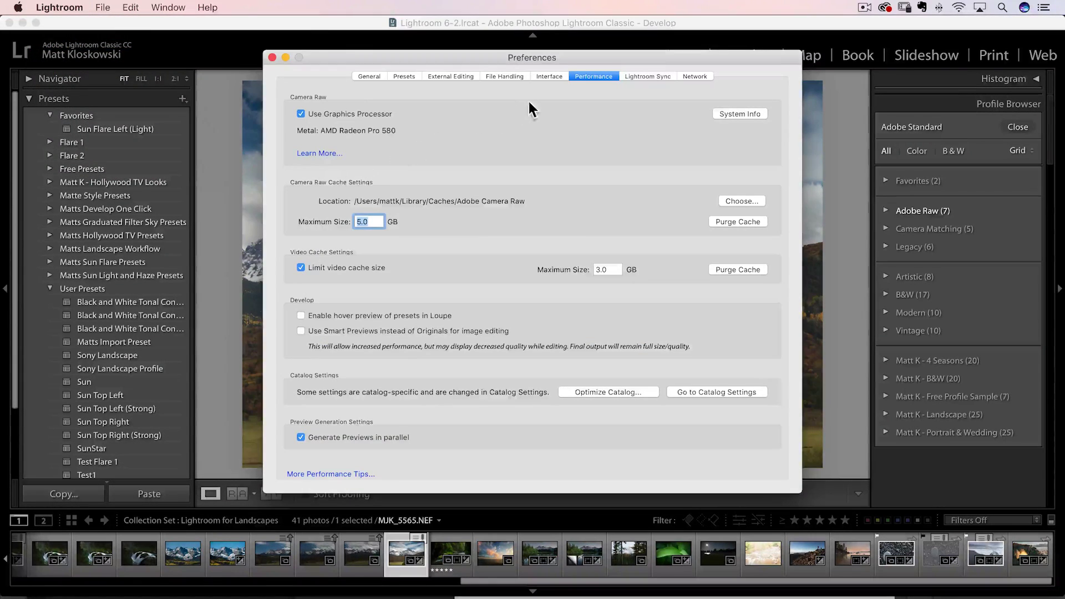
left_click(324, 314)
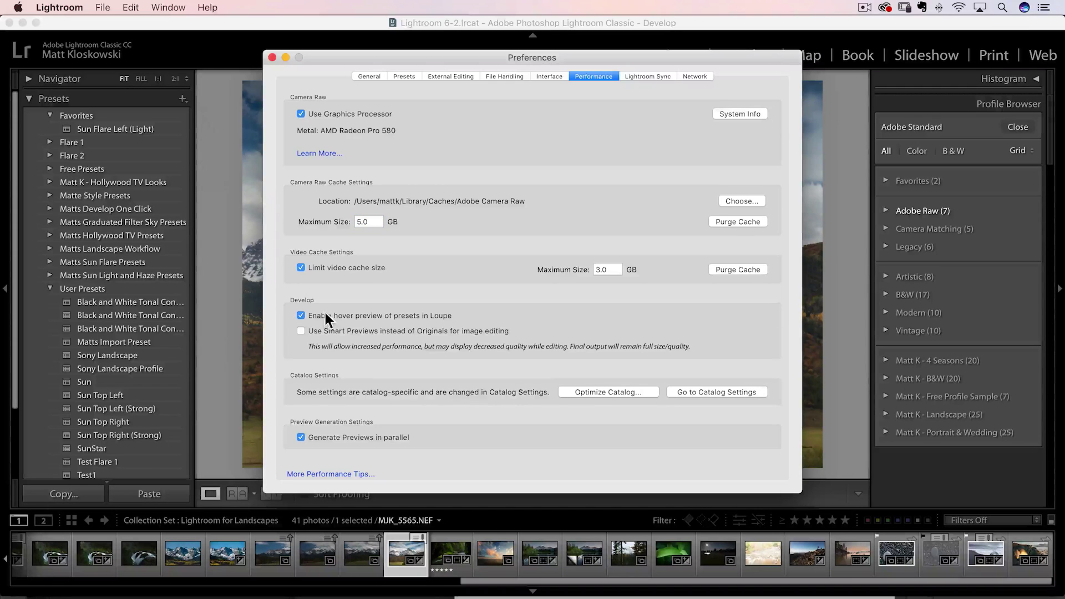
left_click(272, 57)
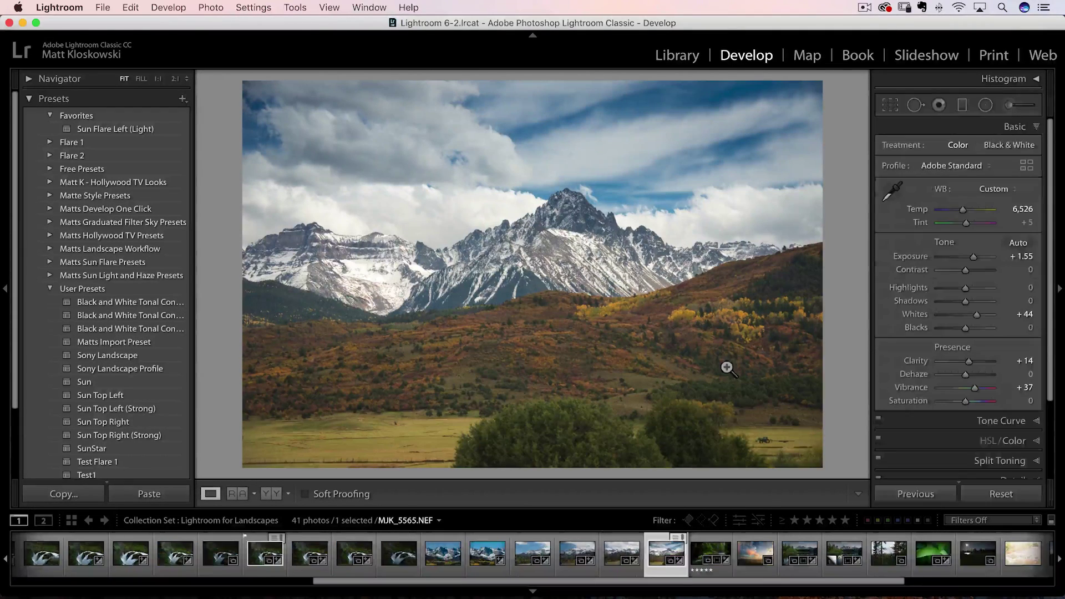
Merge three mountain photos starting at MJK_5564.NEF into a panorama with Boundary Warp 100
left_click(523, 555)
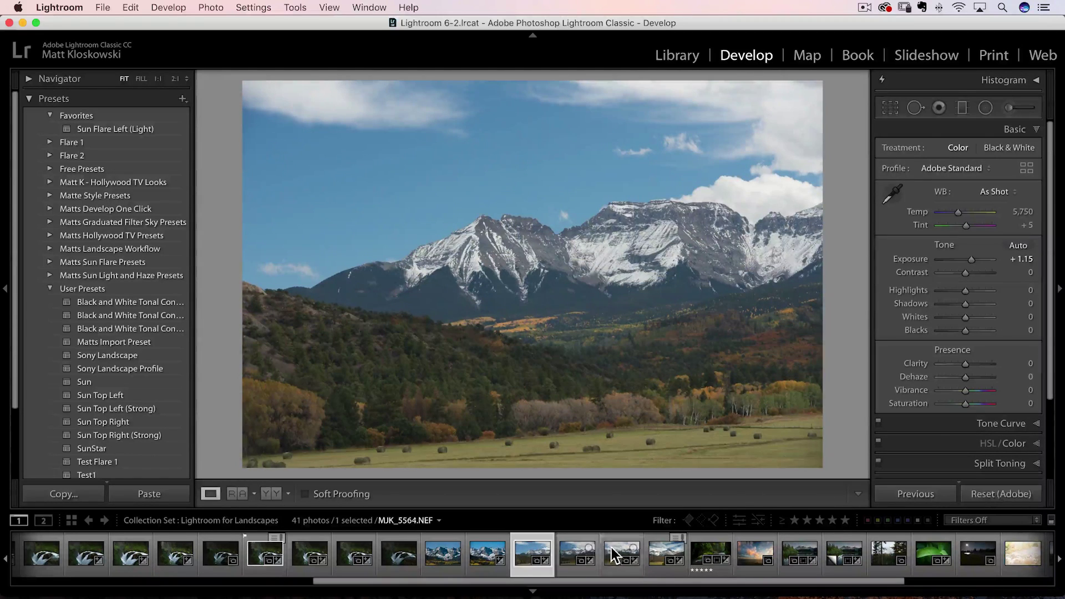
left_click(614, 555, "shift")
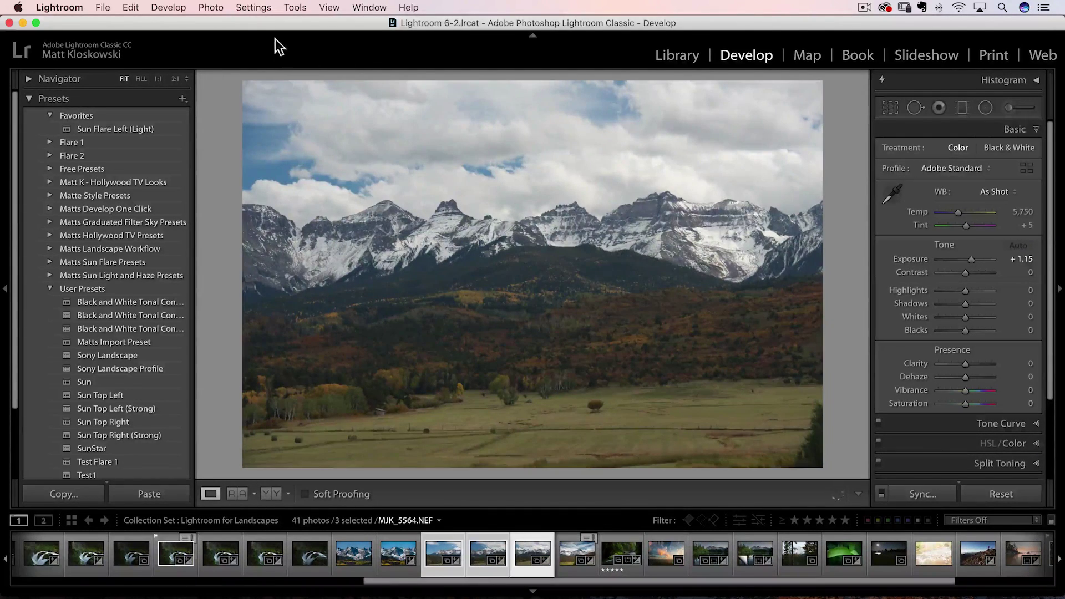
left_click(211, 7)
mouse_move(223, 90)
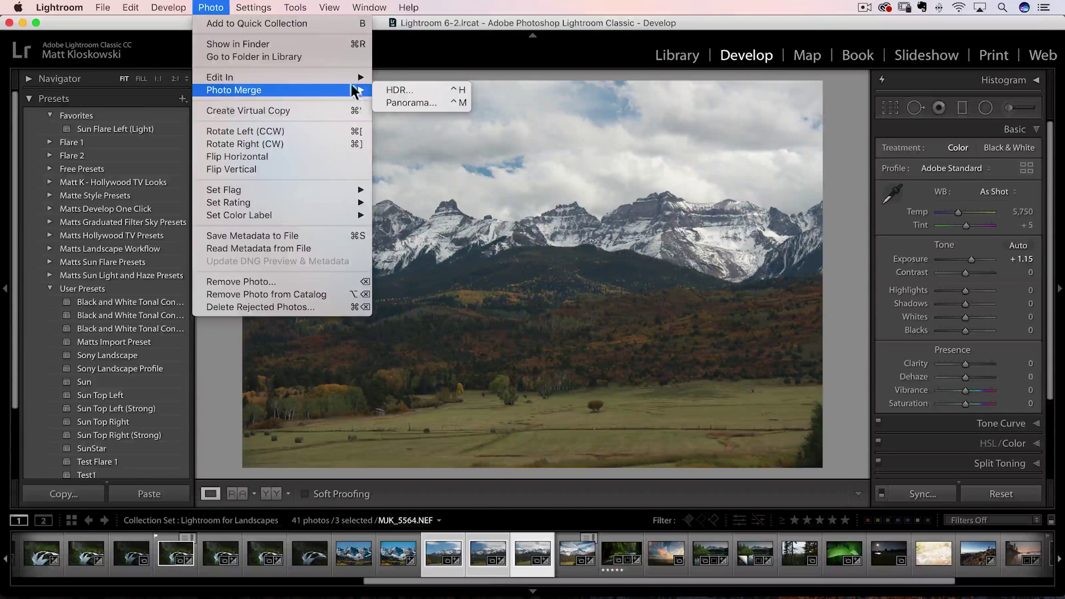
left_click(431, 101)
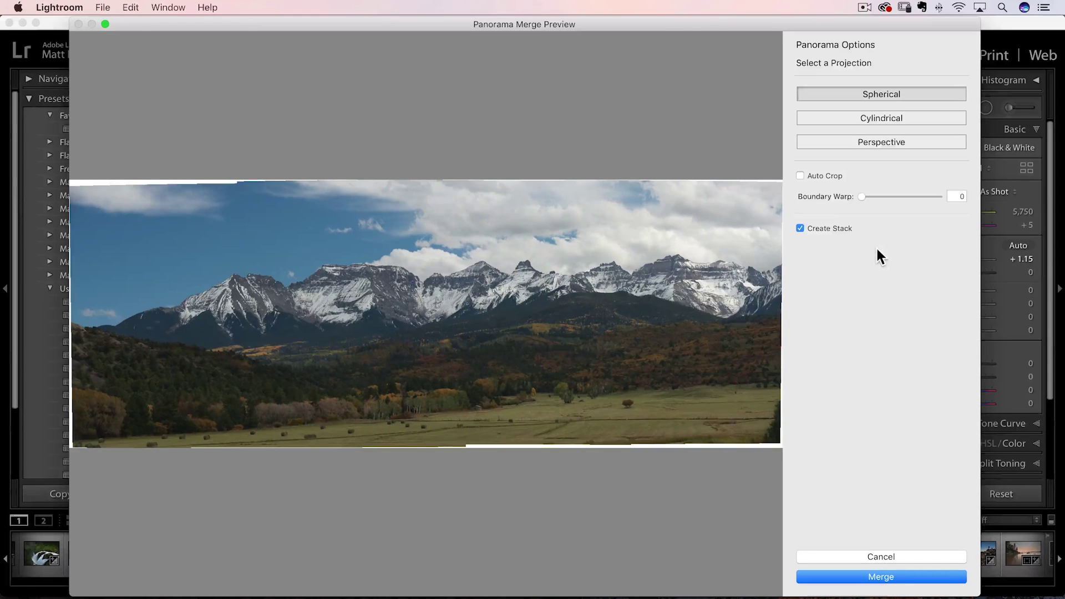
left_click_drag(862, 197, 1031, 205)
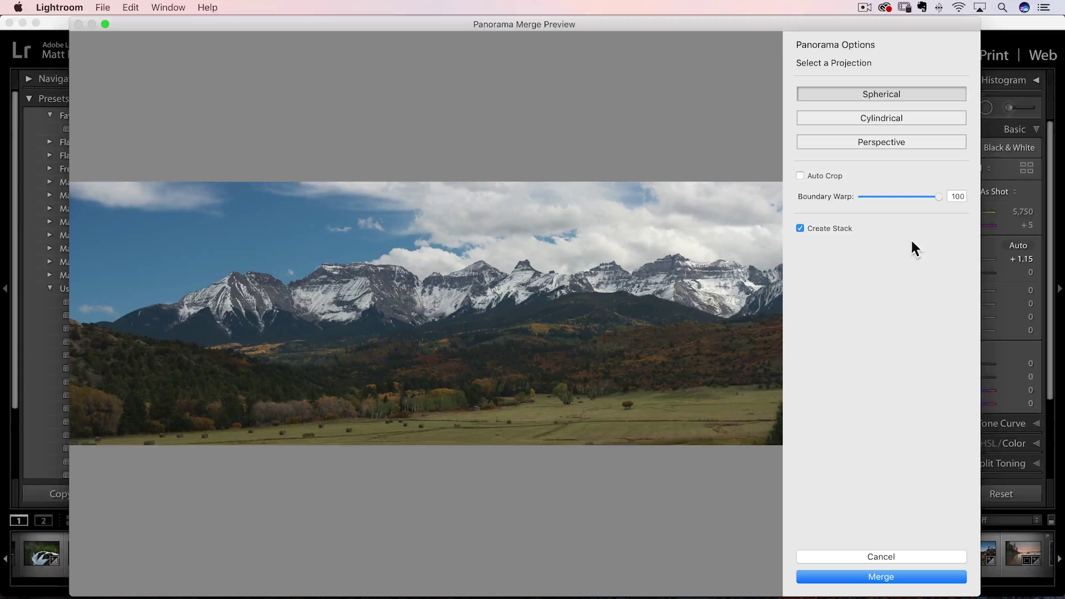
left_click(859, 578)
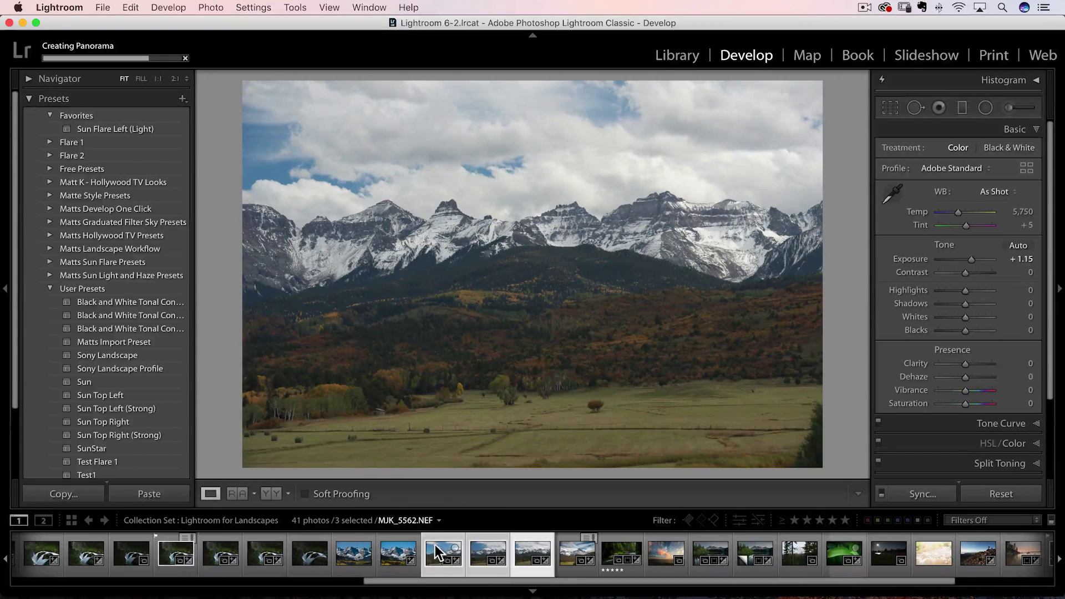
Jump from a filmstrip thumbnail to its Colorado Panorama folder in the Library
right_click(434, 547)
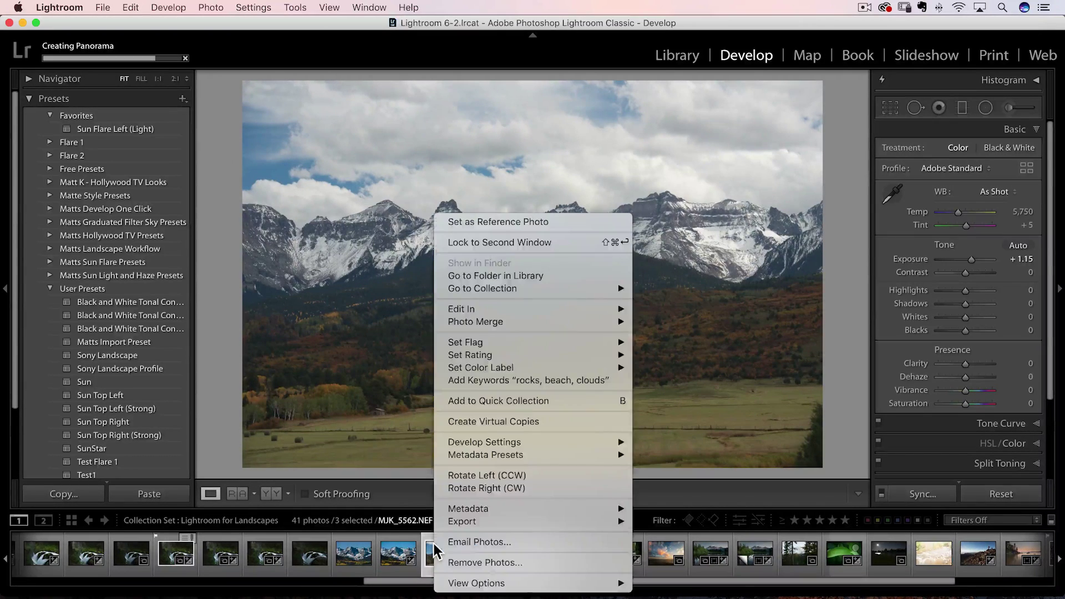
left_click(520, 275)
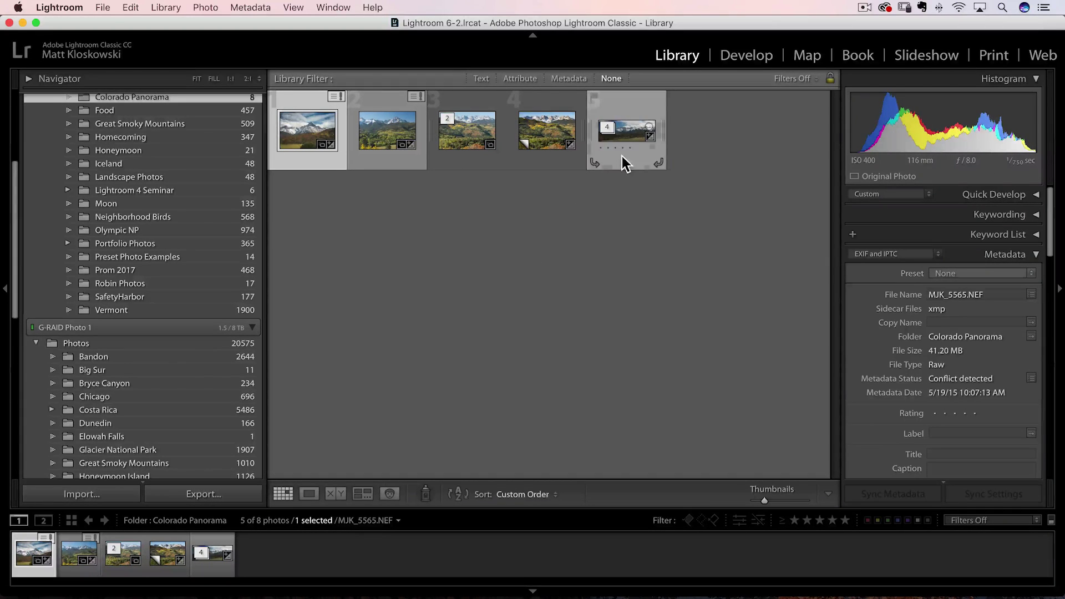
left_click(663, 130)
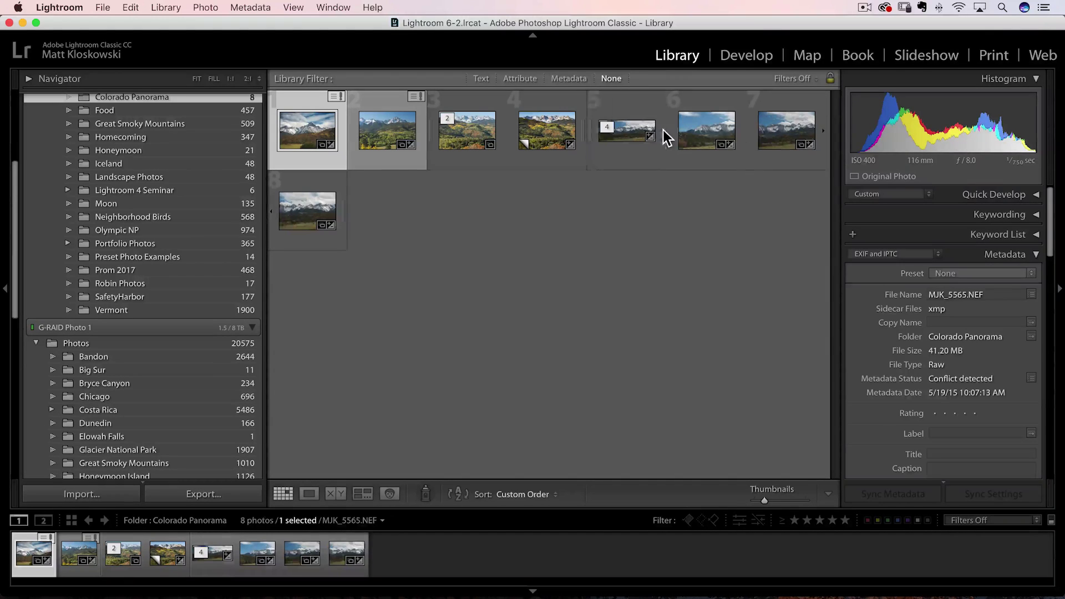
left_click(592, 132)
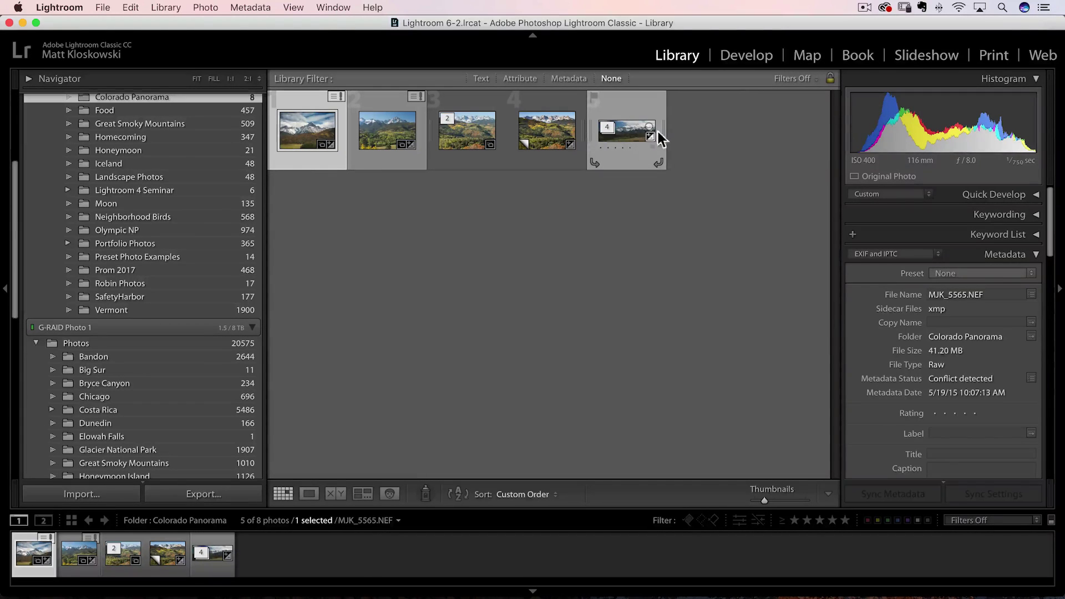
double_click(304, 136)
key("Right")
key("Right")
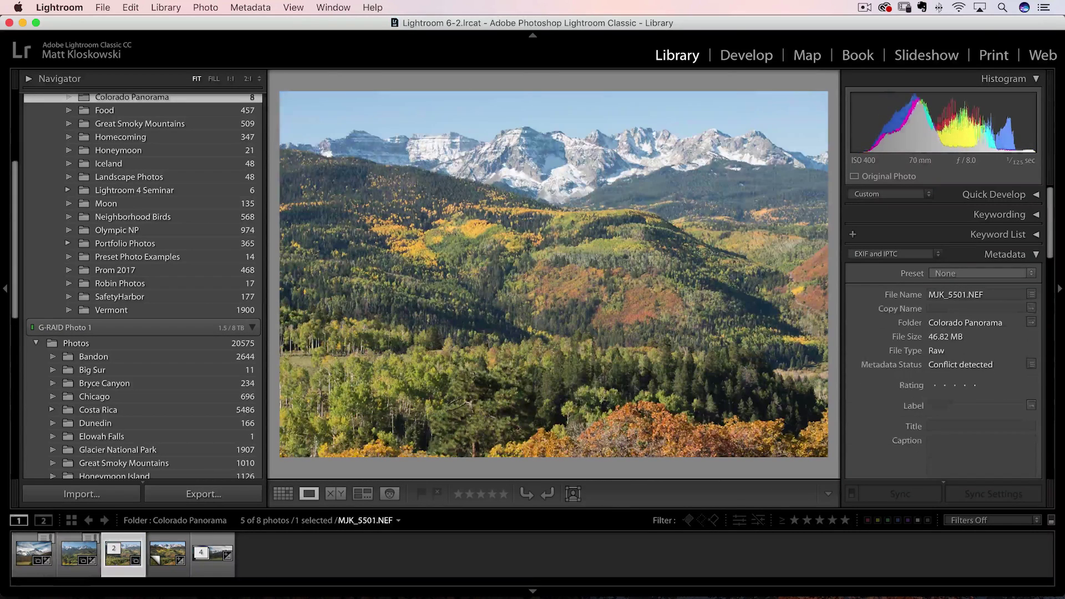
key("Right")
key("Right")
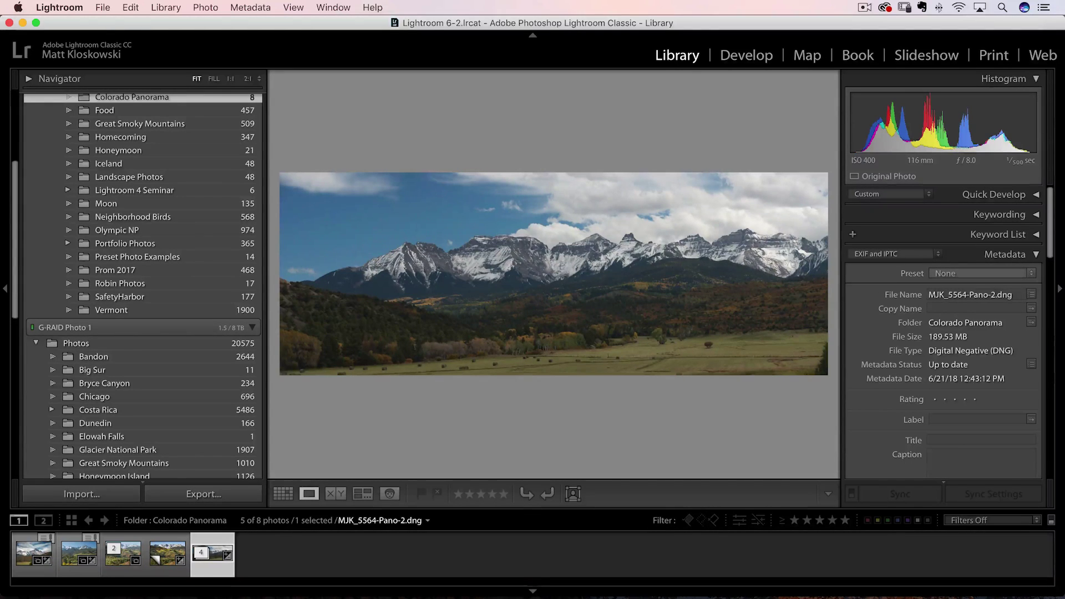
key("g")
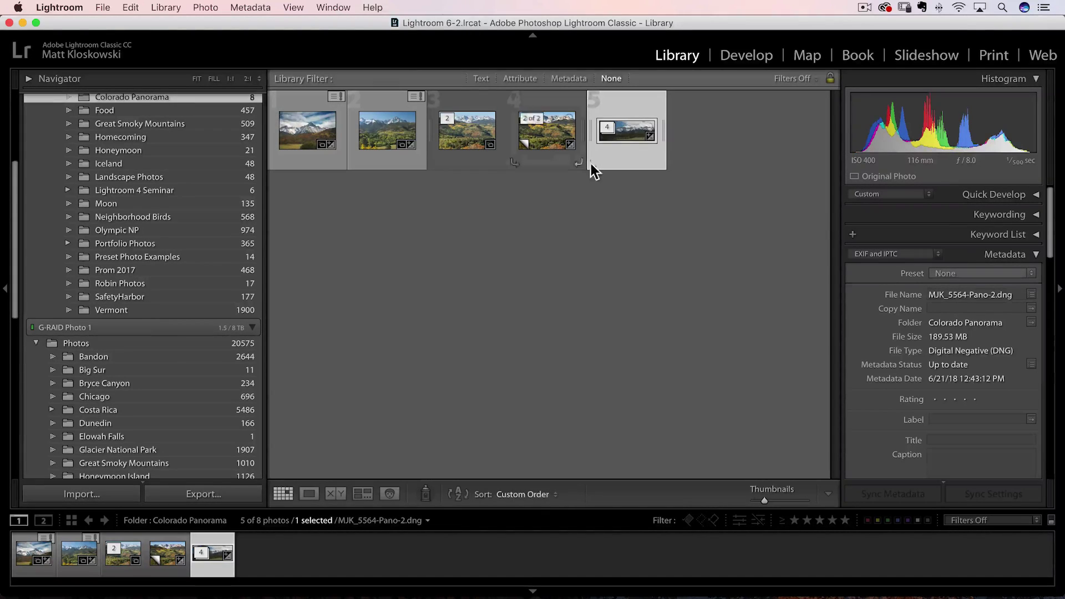
left_click(663, 132)
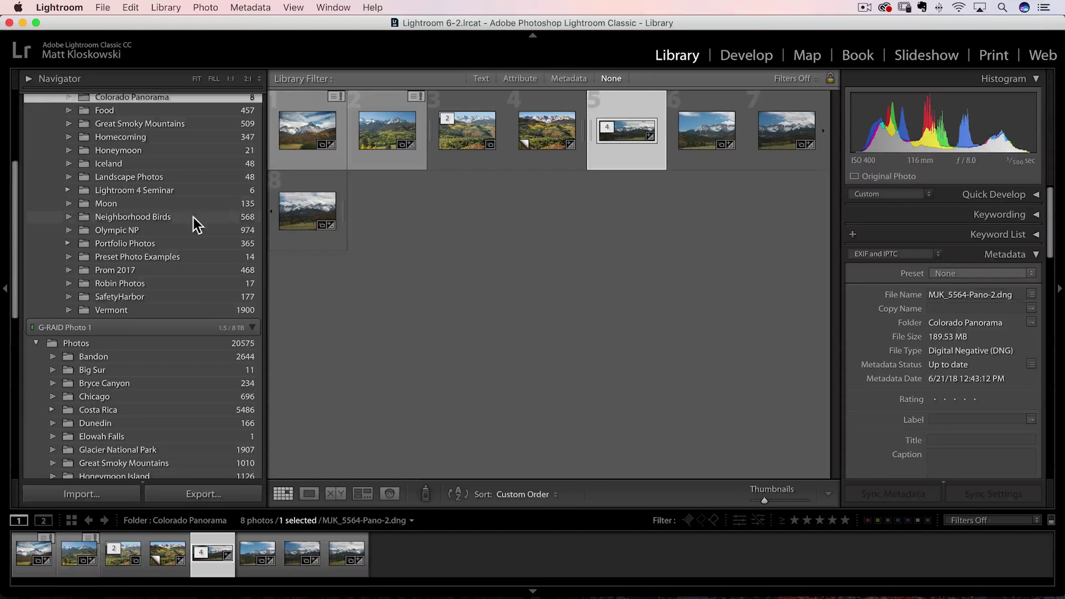
Reselect Colorado Panorama, then give Boston and Iceland Red labels and Homecoming a Green label
scroll(194, 219, "up", 6)
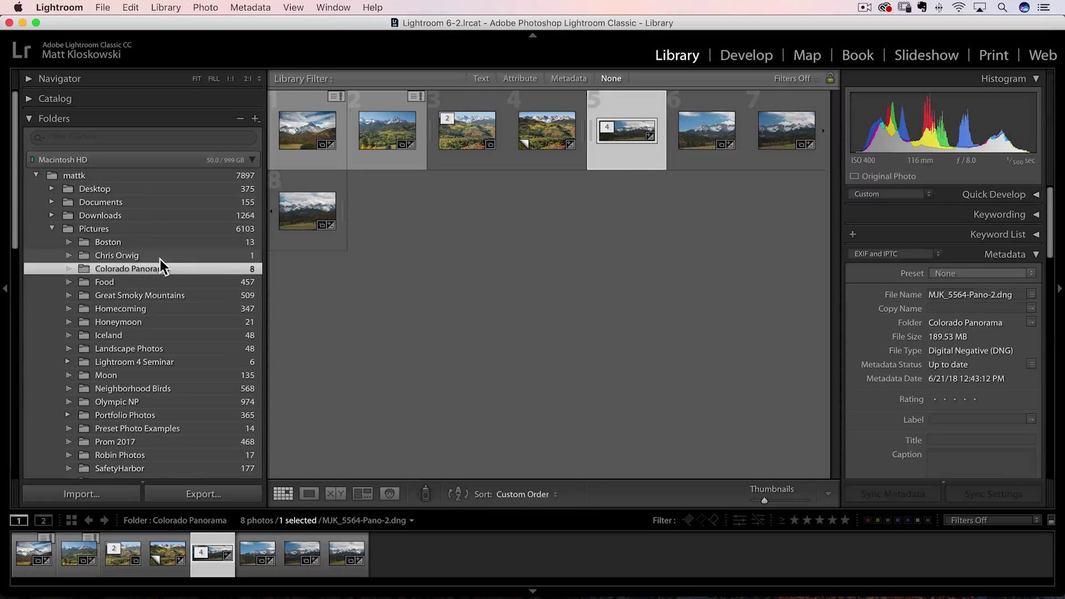
left_click(185, 266)
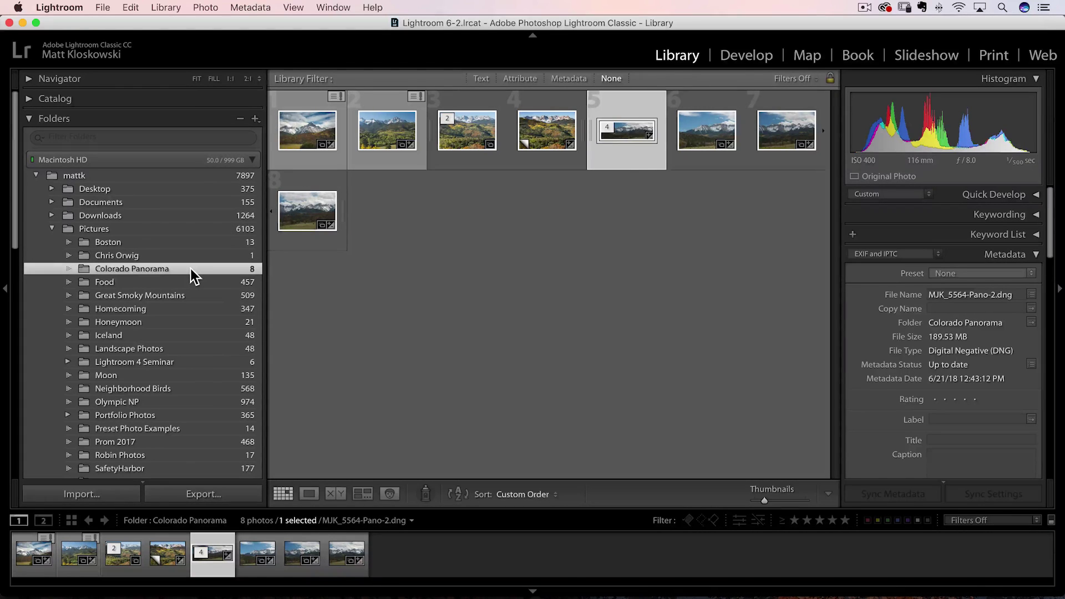
right_click(182, 245)
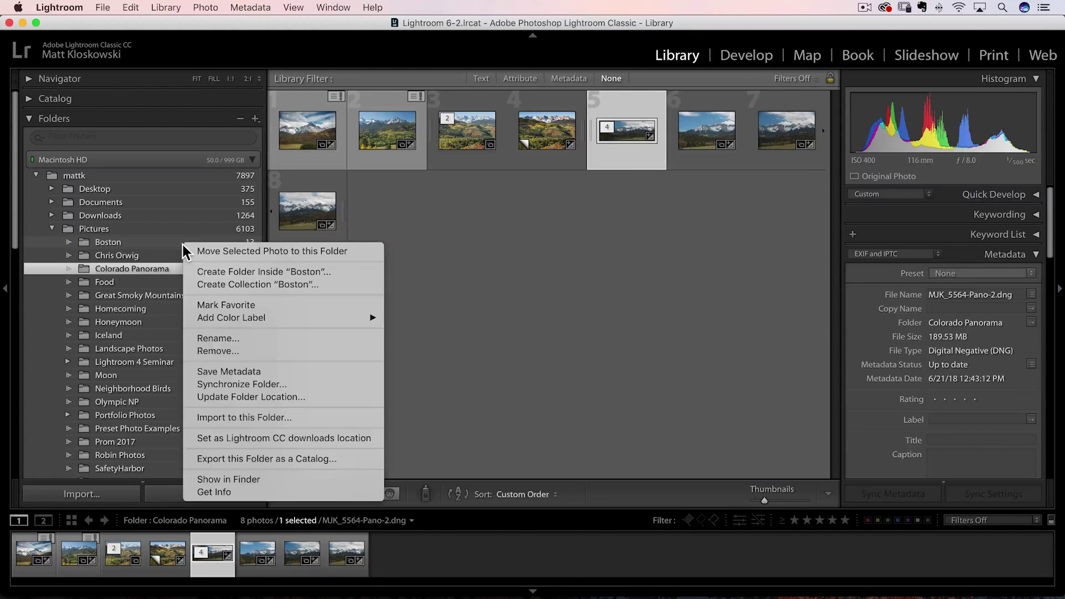
mouse_move(222, 322)
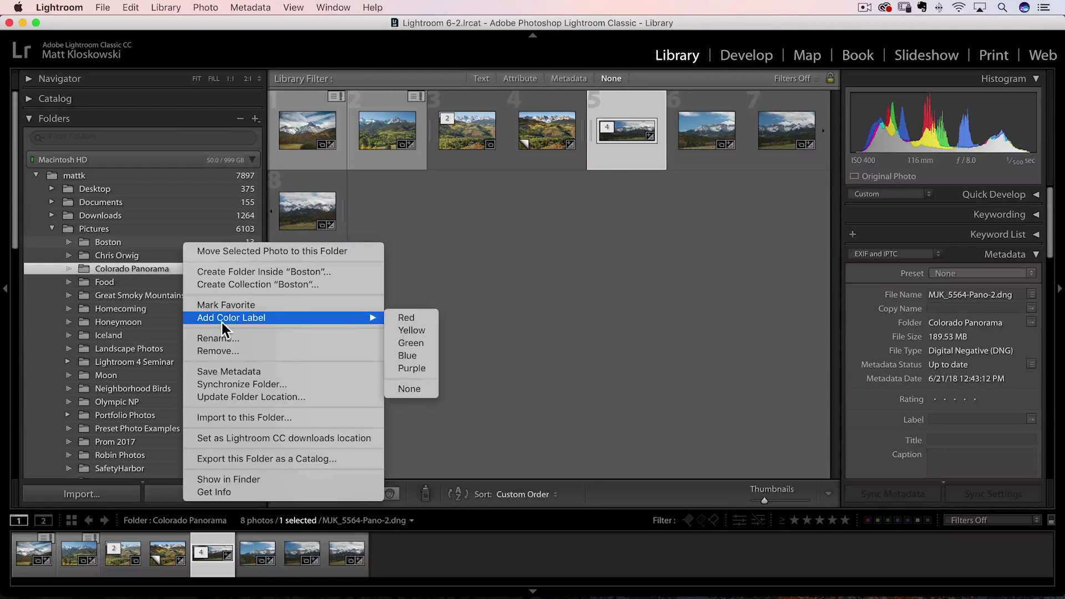
left_click(408, 320)
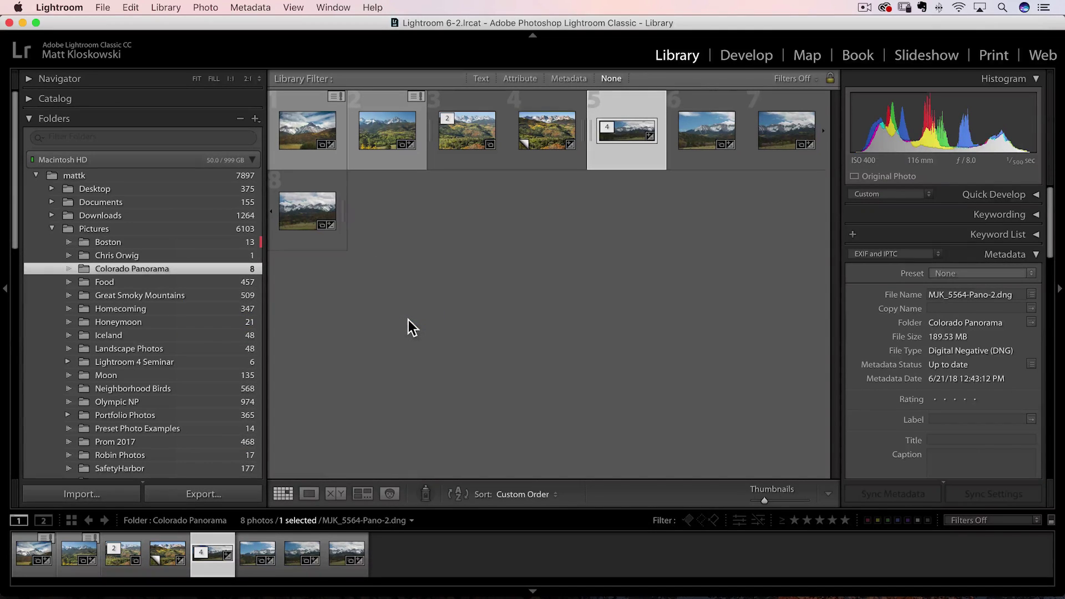
right_click(151, 332)
mouse_move(202, 407)
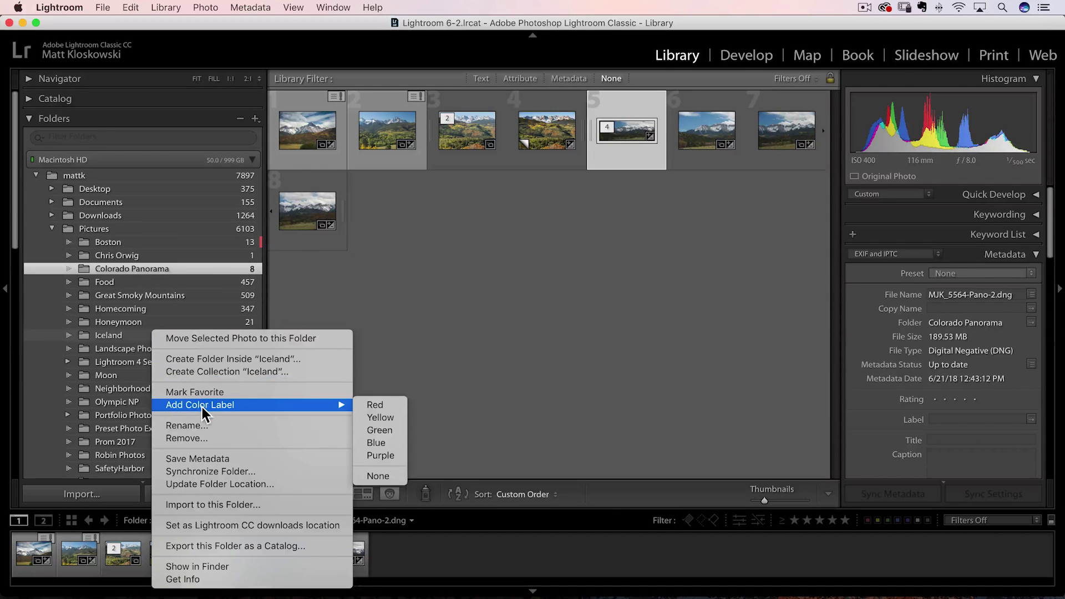
left_click(385, 406)
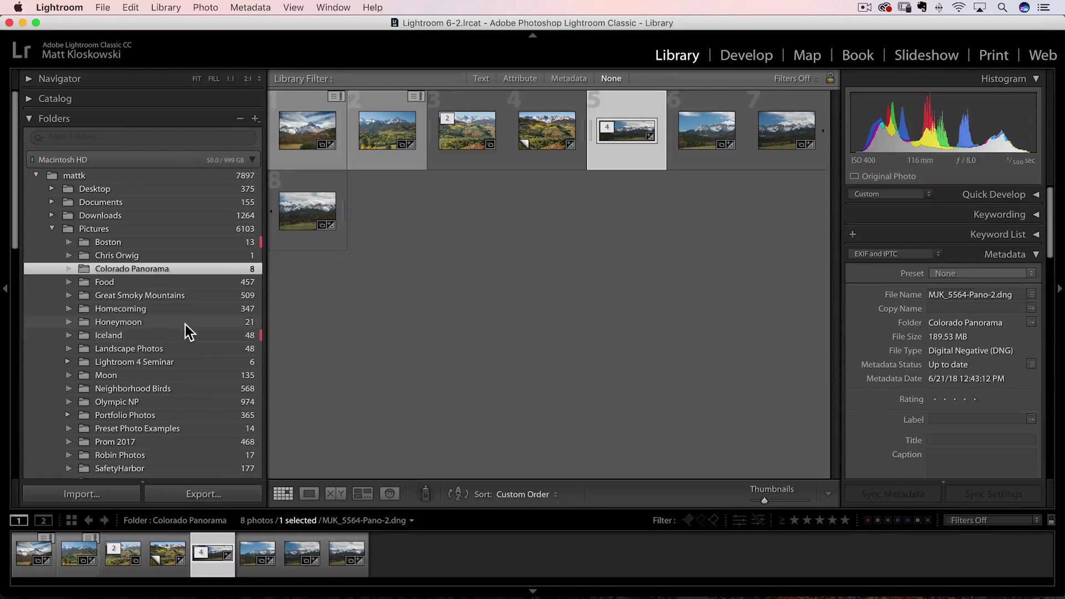
right_click(188, 311)
mouse_move(273, 385)
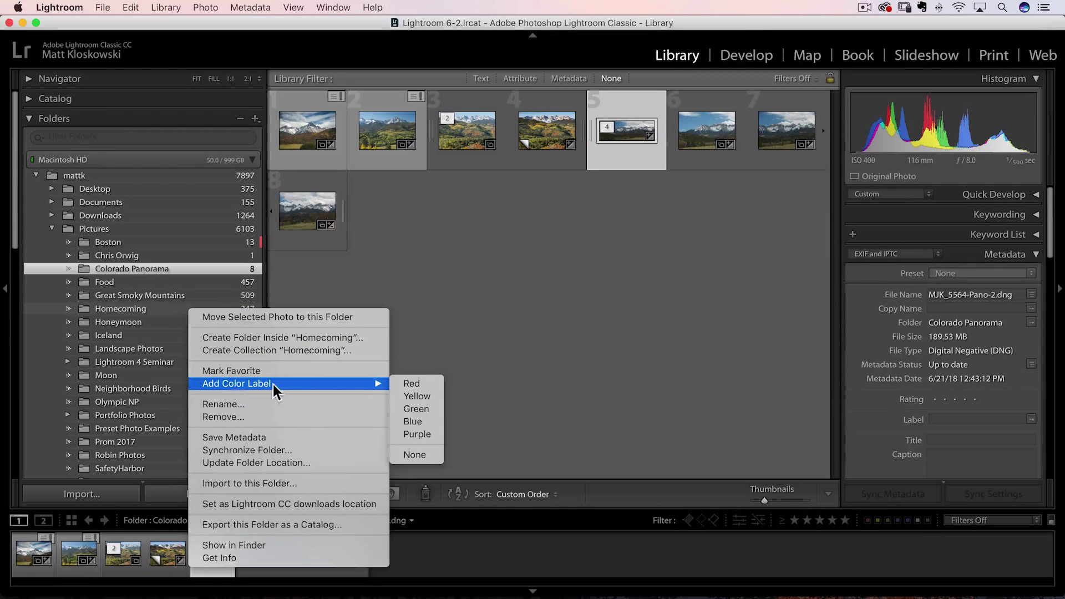
left_click(427, 411)
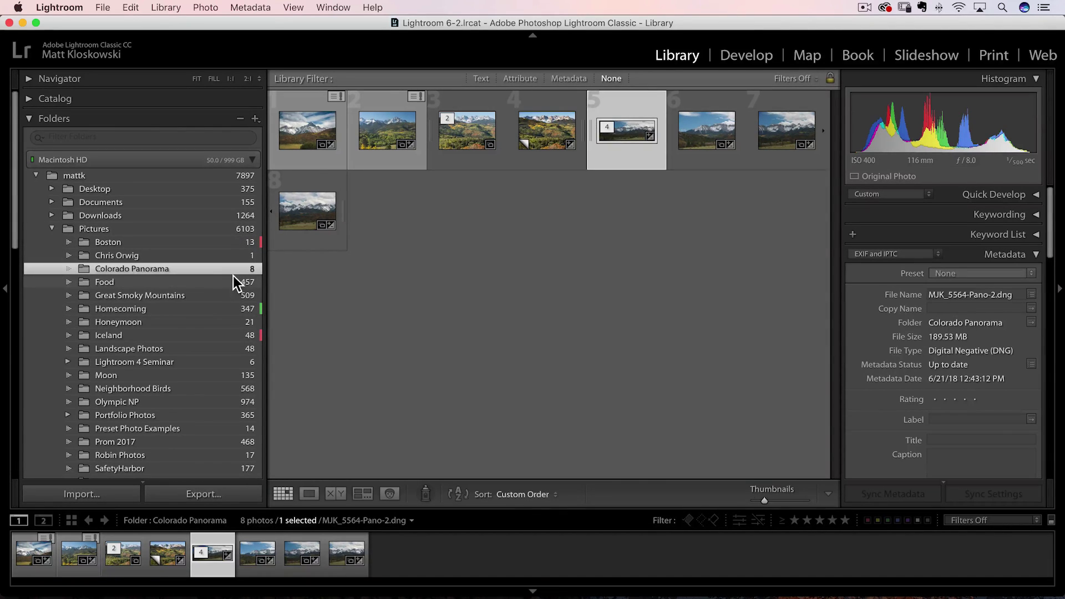
left_click(84, 138)
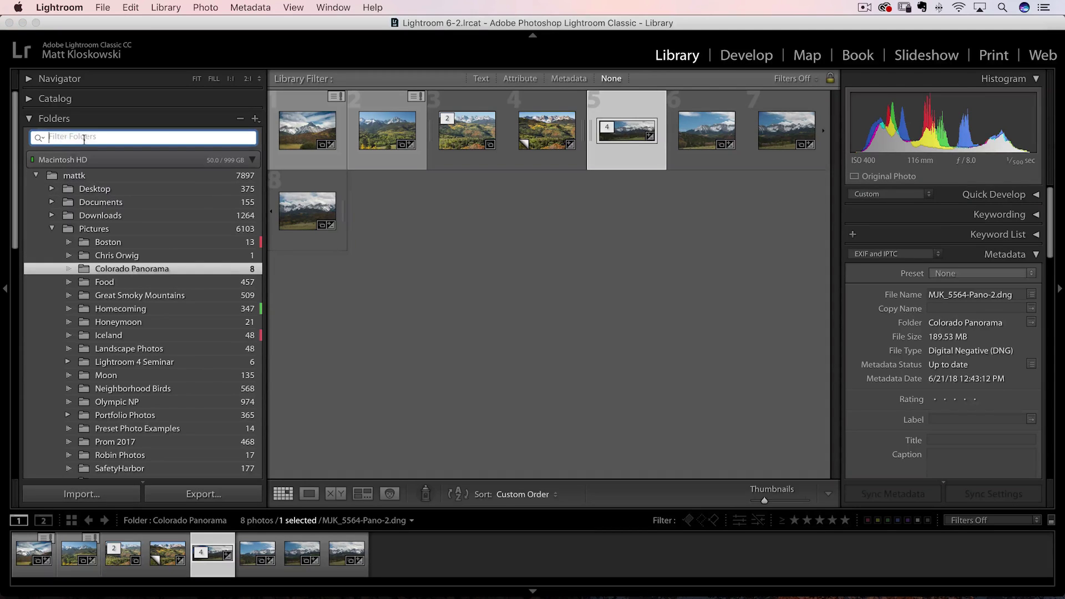
left_click(42, 139)
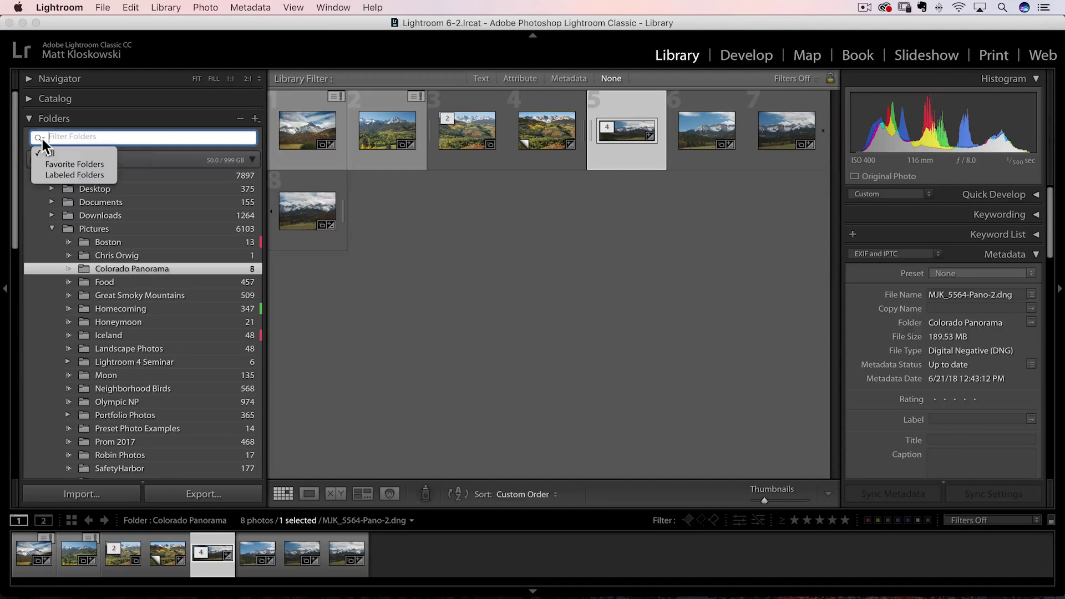
left_click(70, 176)
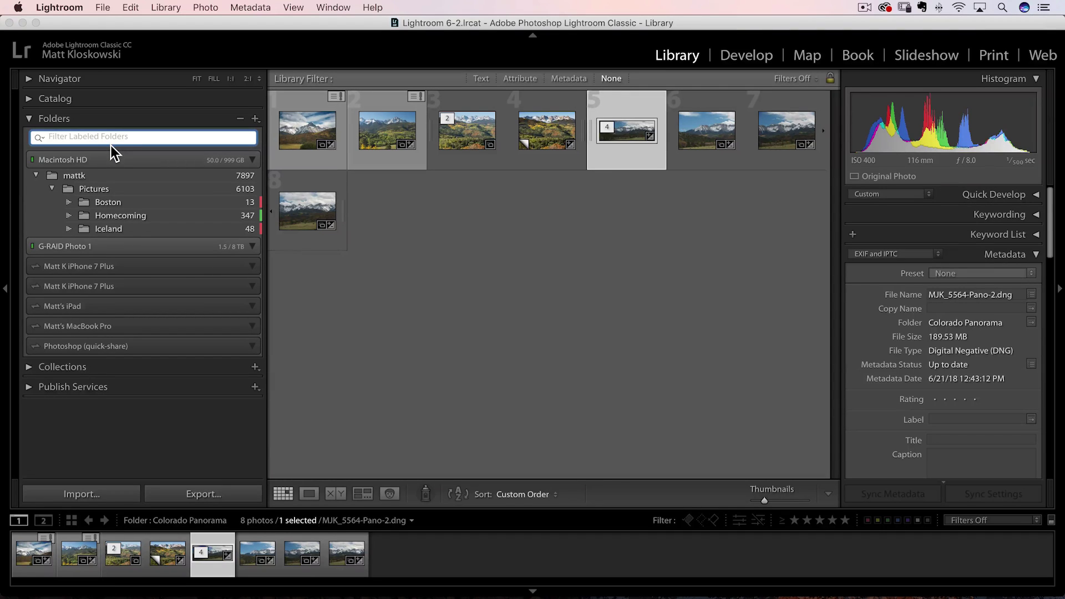
left_click(39, 137)
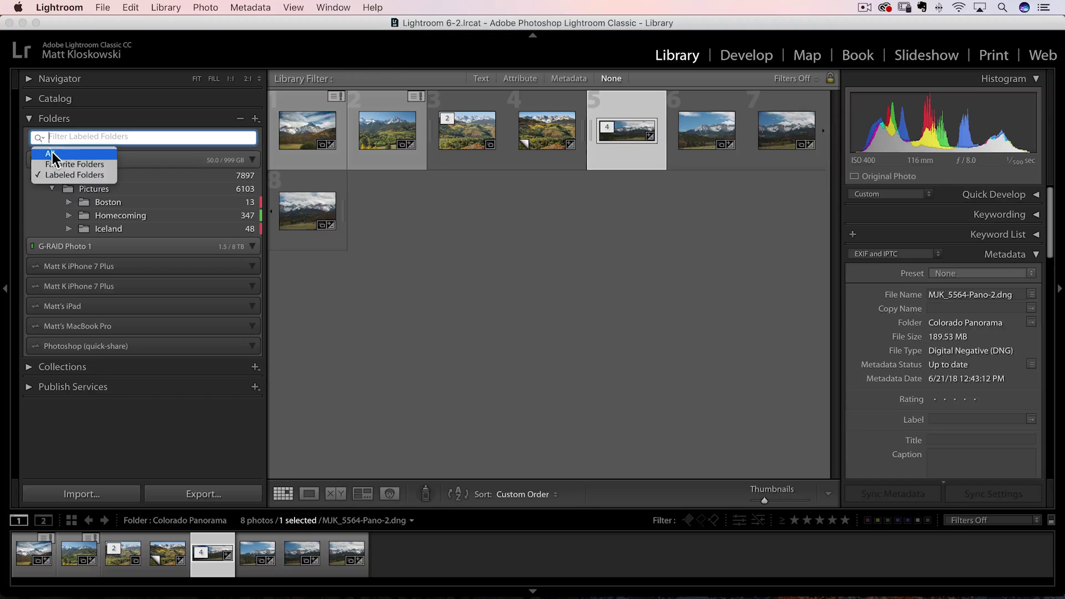
left_click(59, 155)
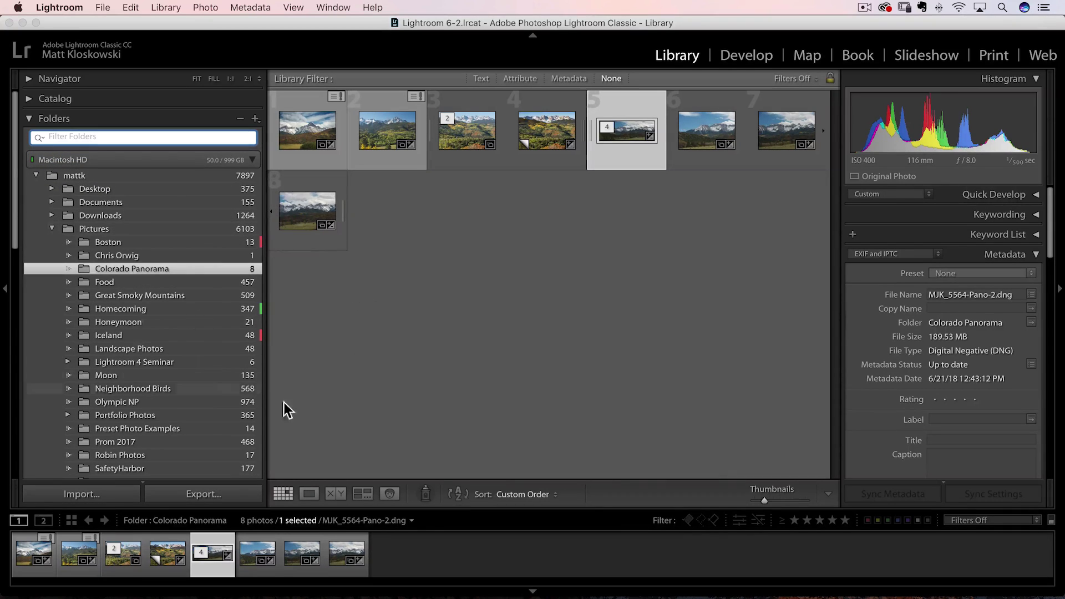
mouse_move(314, 245)
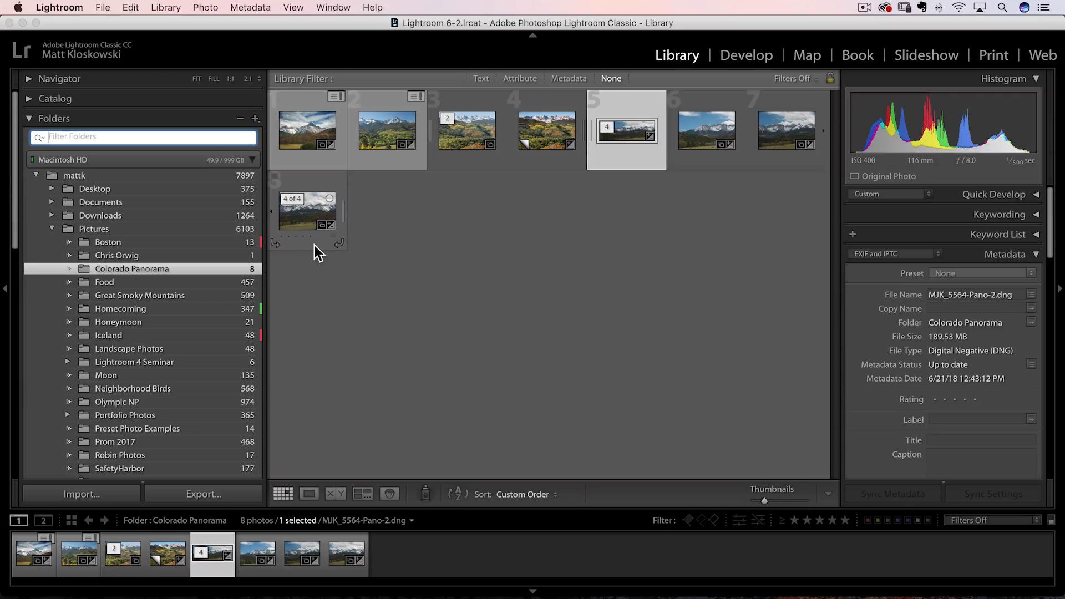
left_click(268, 426)
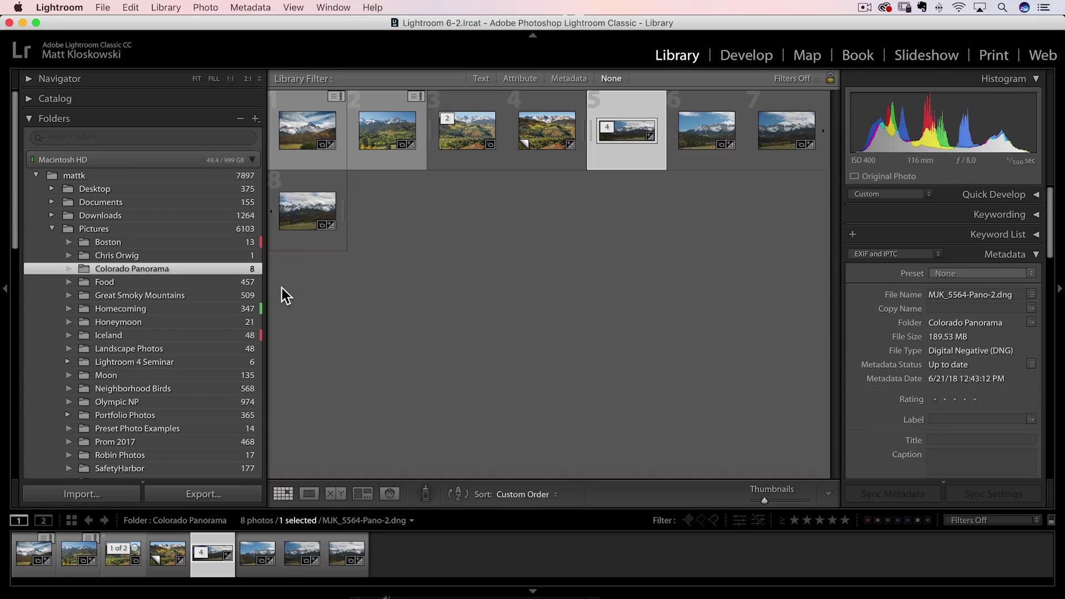
Switch from Lightroom Classic to Adobe Photoshop CC 2018 with Cmd+Tab
key("super+Tab")
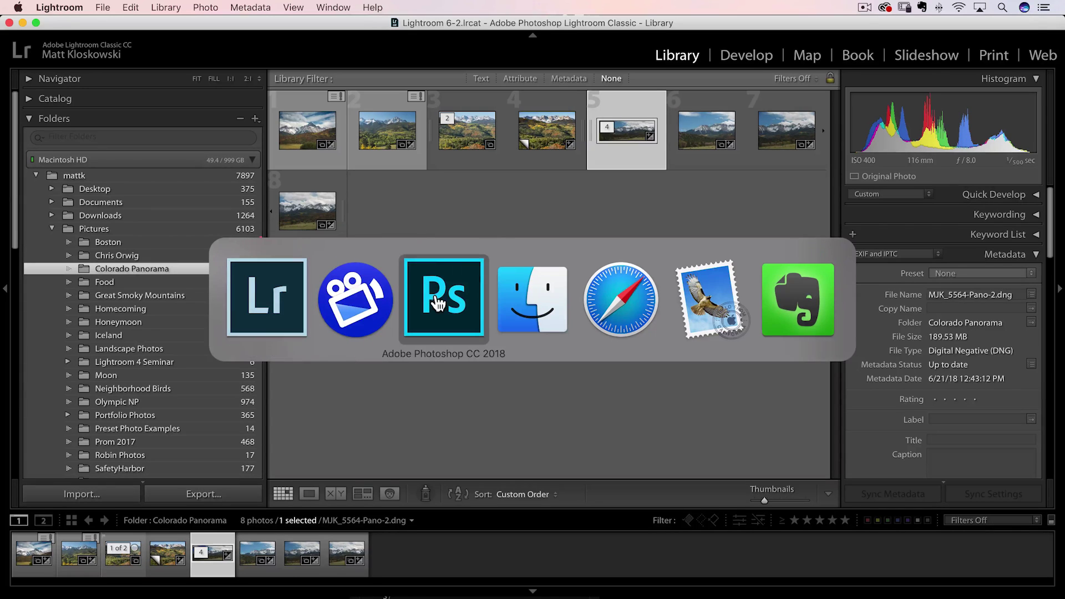